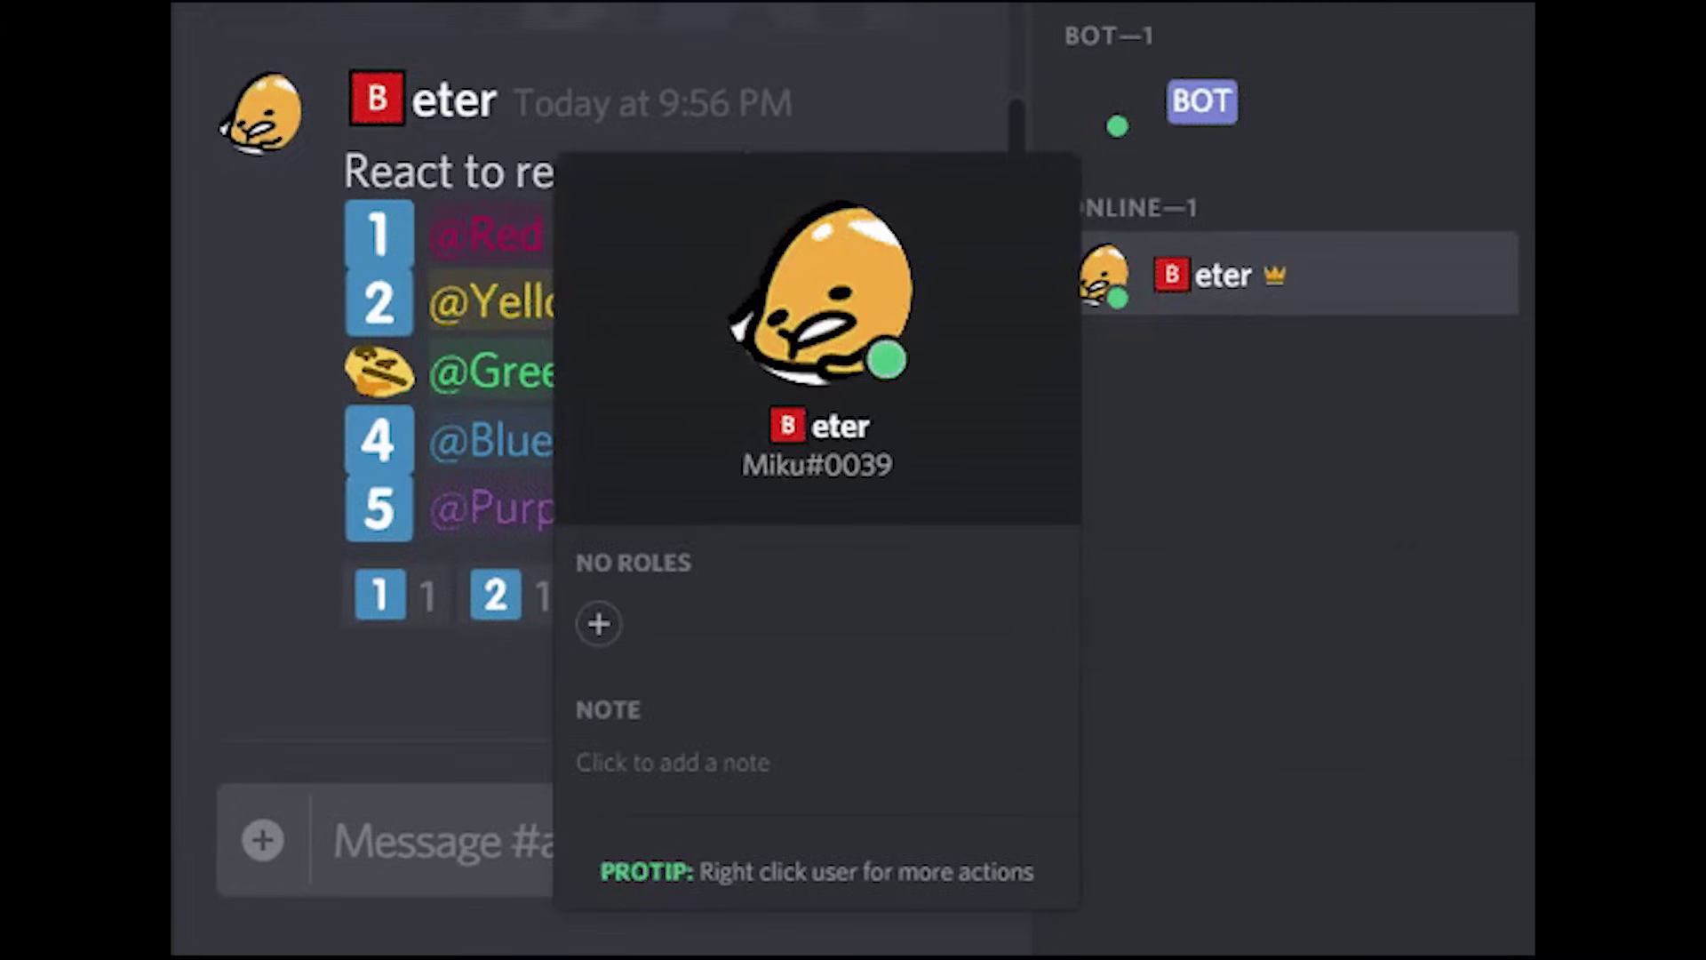
- React with 1, 2 and Thonk on the role message and check the member's roles
{"action": "left_click", "coordinate": [380, 595]}
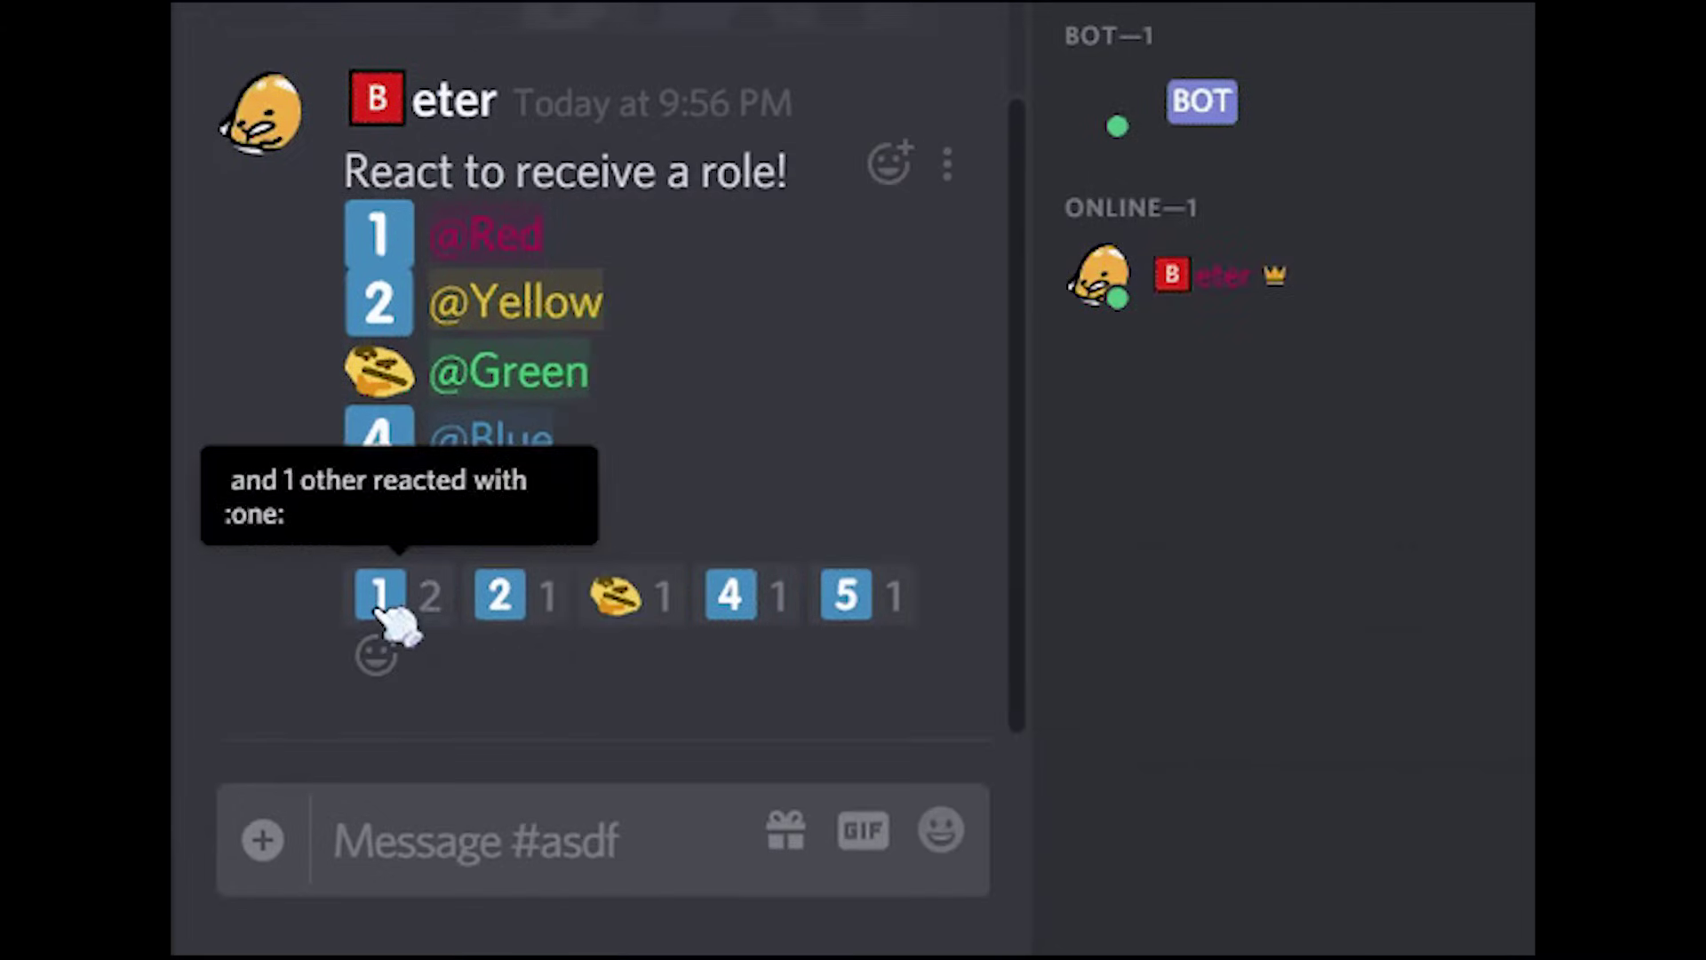
{"action": "left_click", "coordinate": [495, 609]}
{"action": "left_click", "coordinate": [622, 612]}
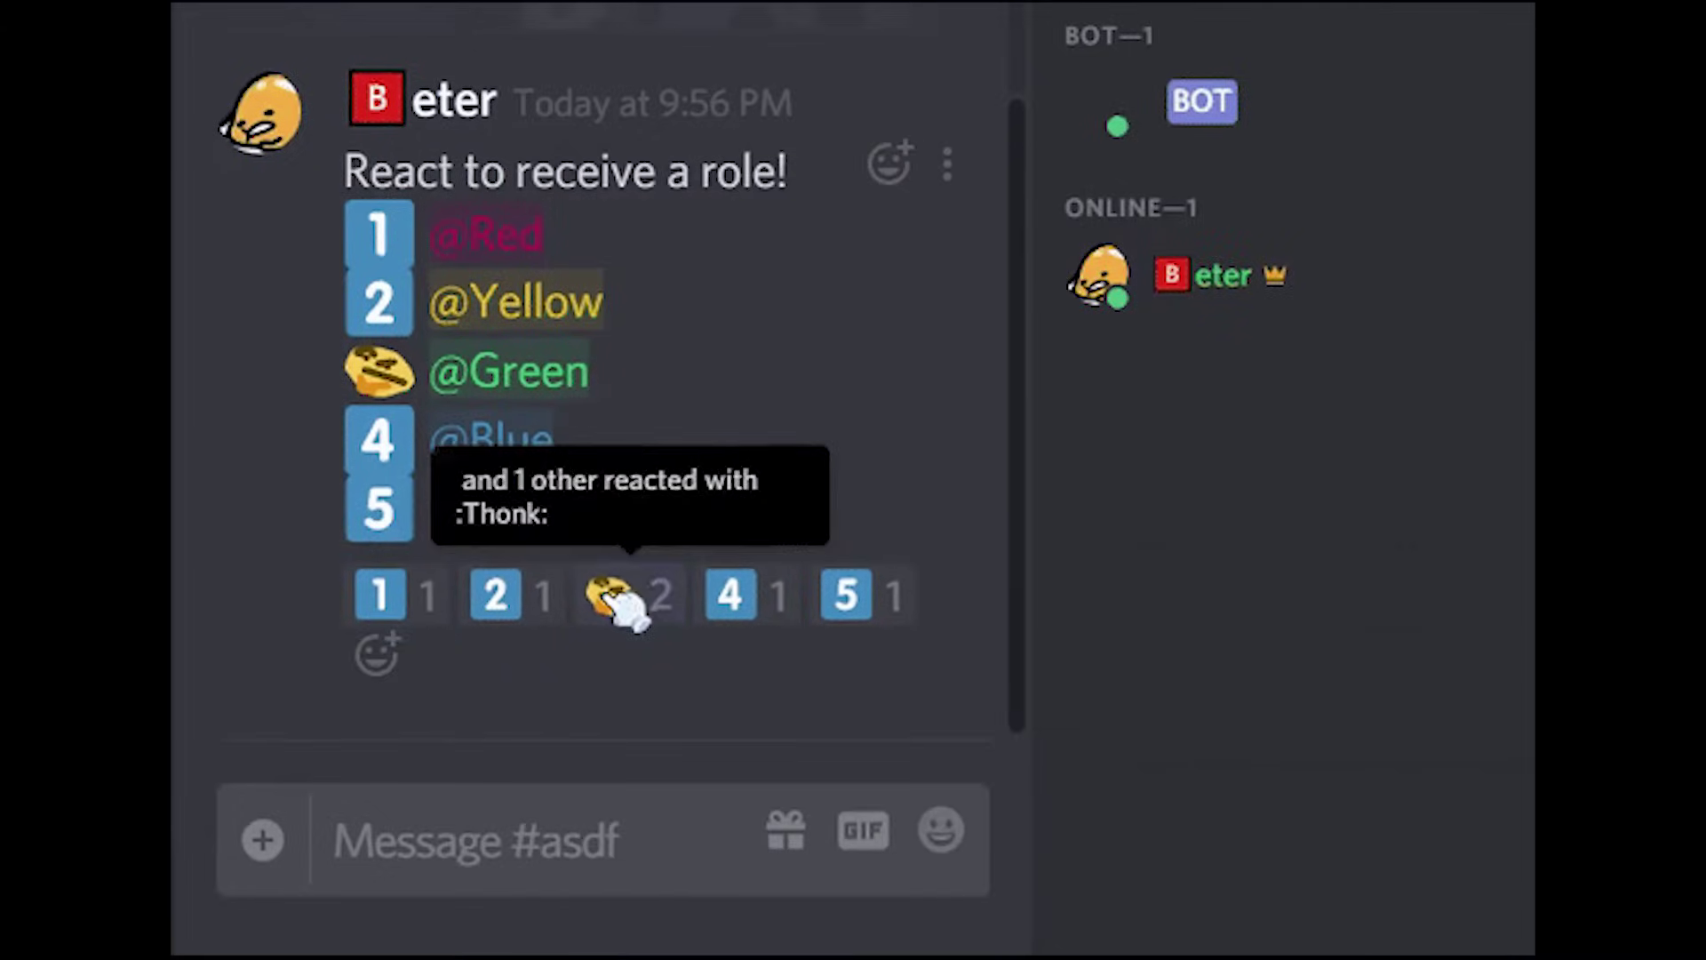
{"action": "left_click", "coordinate": [1147, 282]}
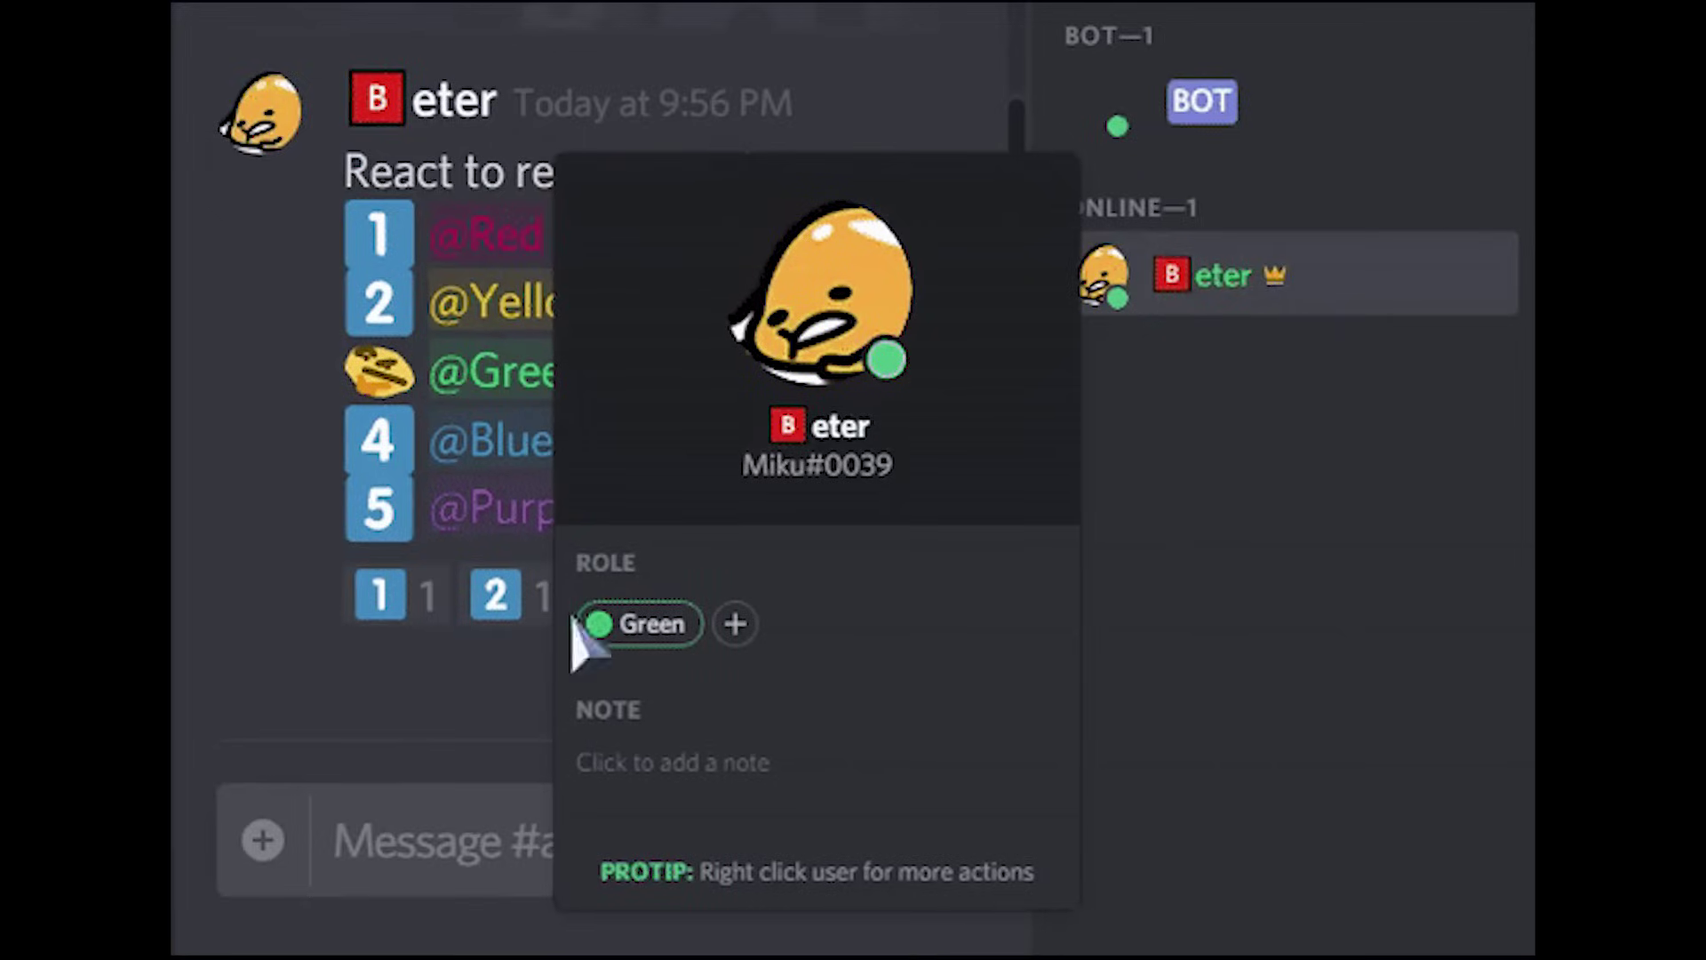
{"action": "left_click", "coordinate": [495, 709]}
- Remove Thonk, confirm no roles, then react with 1, 2 and Thonk again to verify Green
{"action": "left_click", "coordinate": [634, 612]}
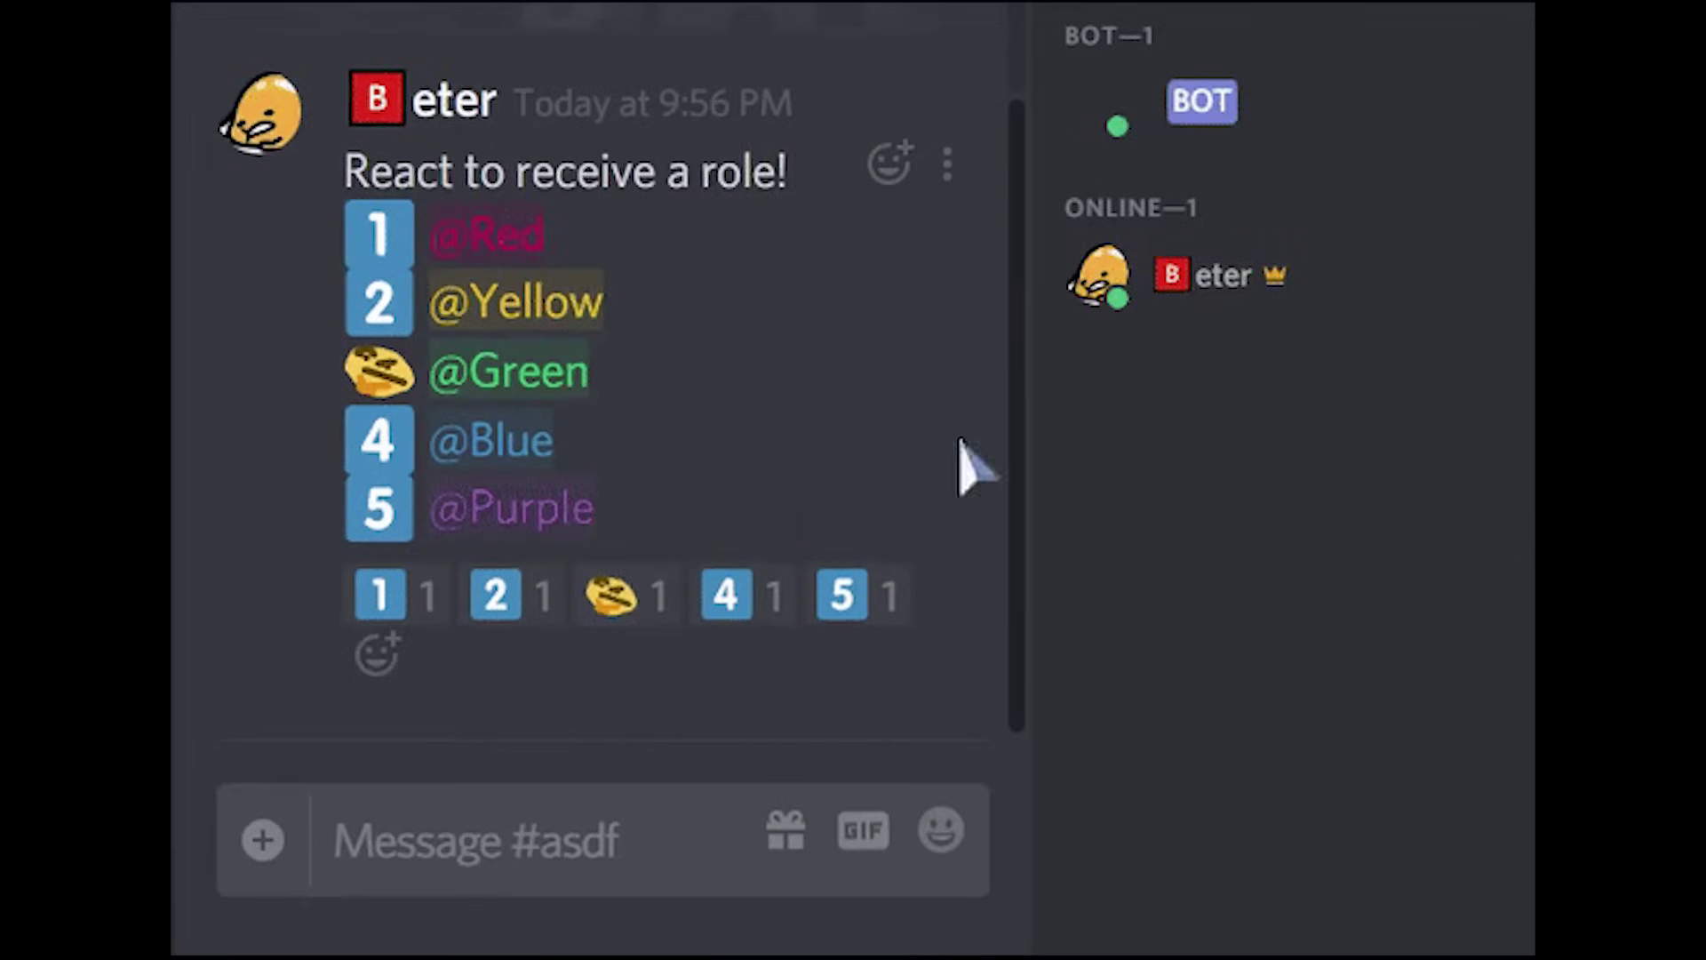
{"action": "left_click", "coordinate": [1191, 311]}
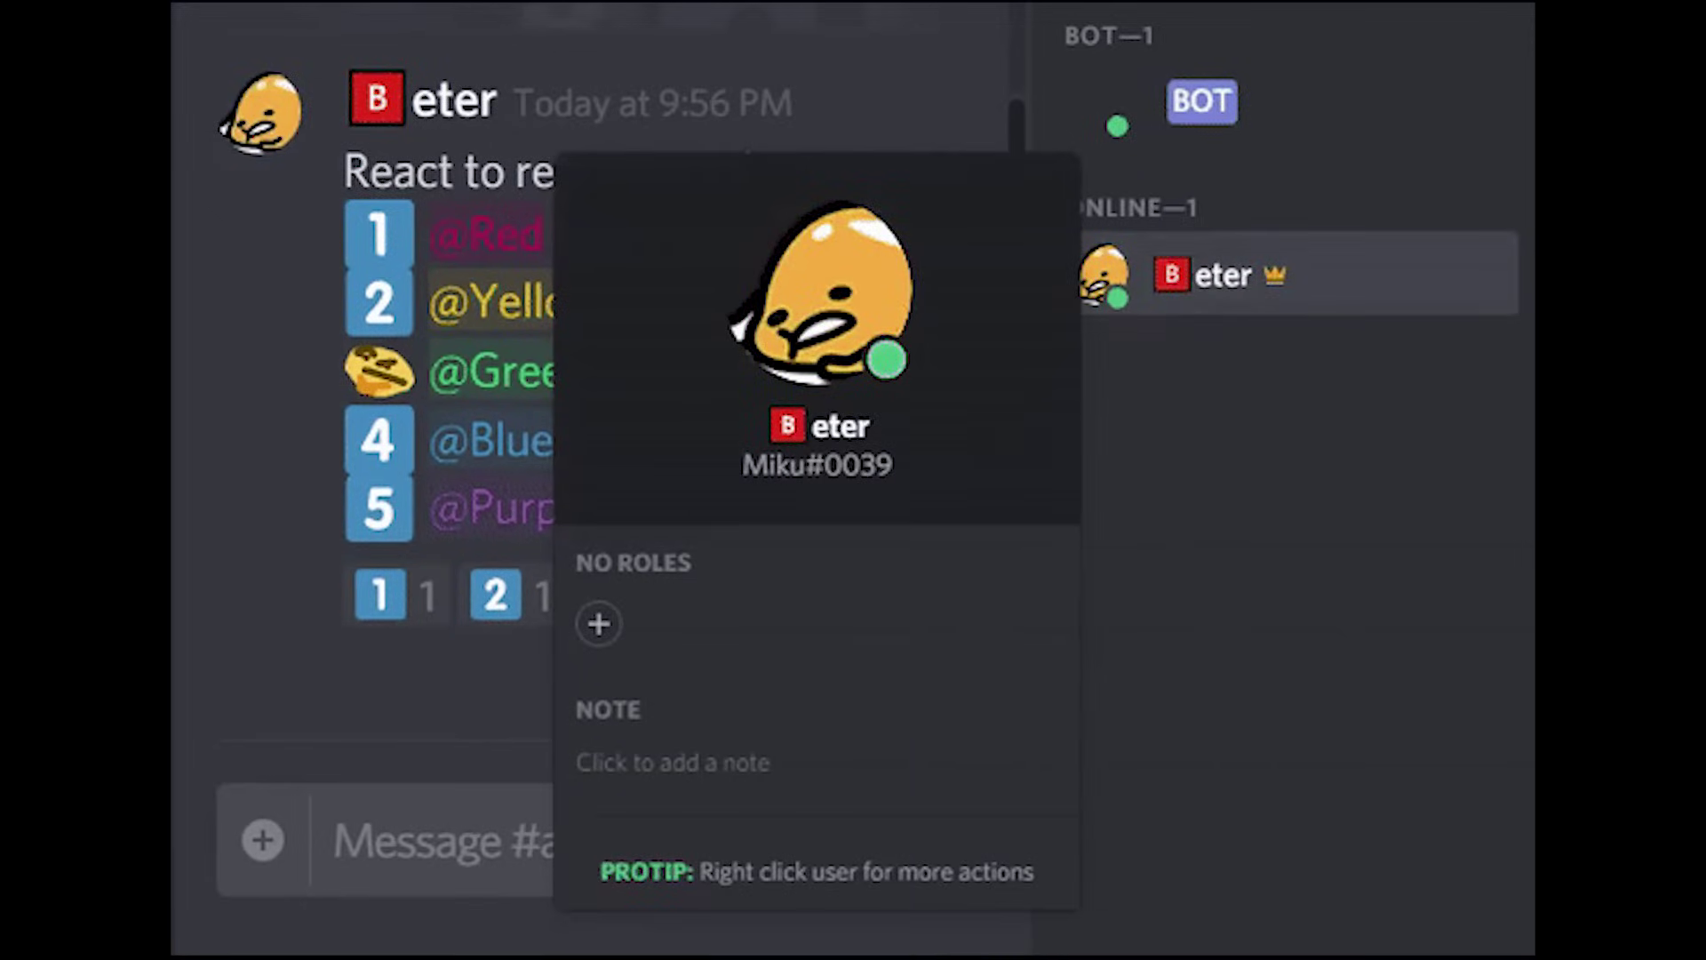
{"action": "left_click", "coordinate": [387, 605]}
{"action": "left_click", "coordinate": [500, 606]}
{"action": "left_click", "coordinate": [613, 603]}
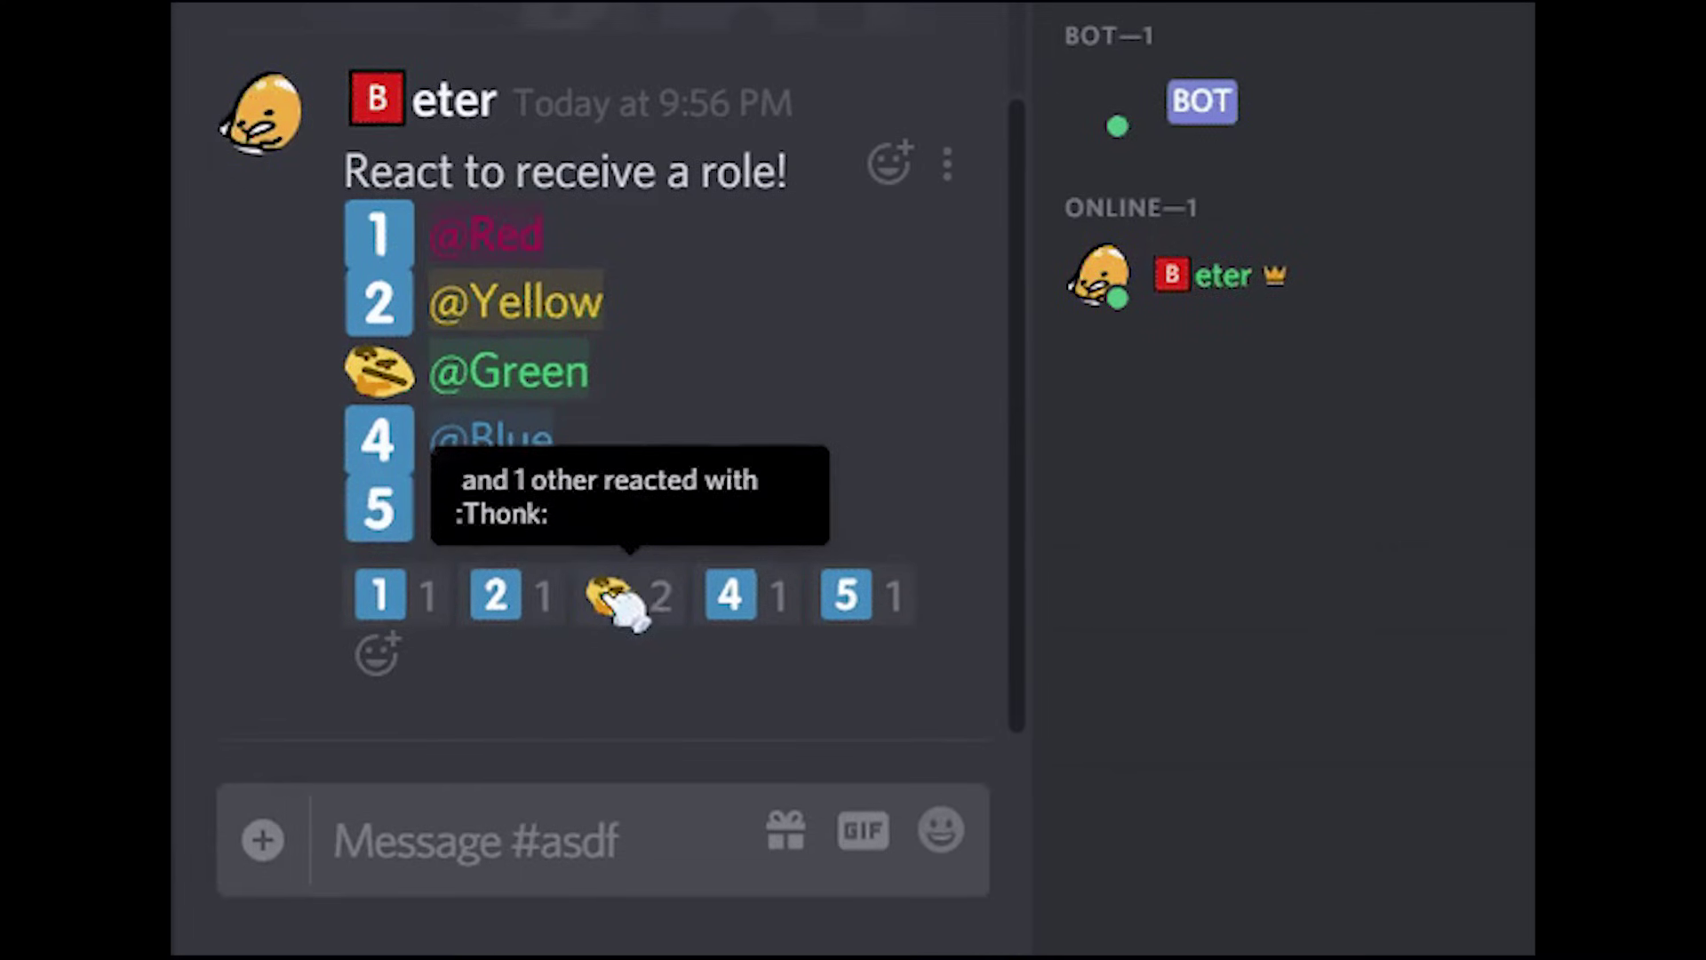
{"action": "left_click", "coordinate": [1124, 275]}
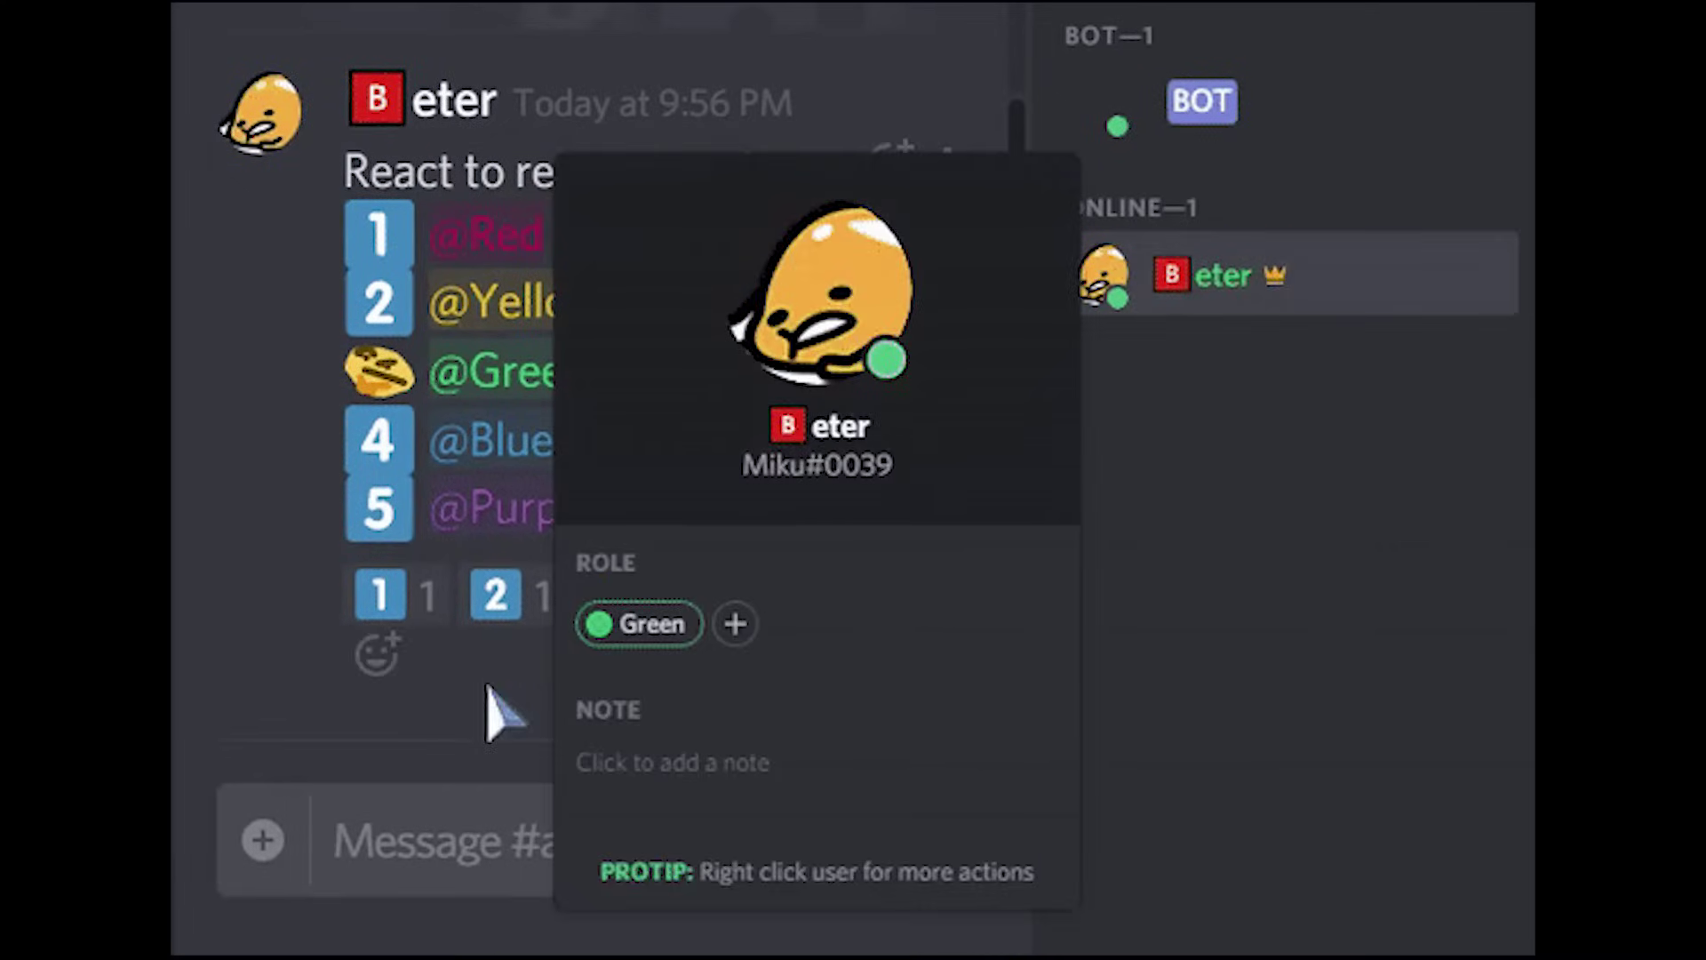
{"action": "left_click", "coordinate": [487, 686]}
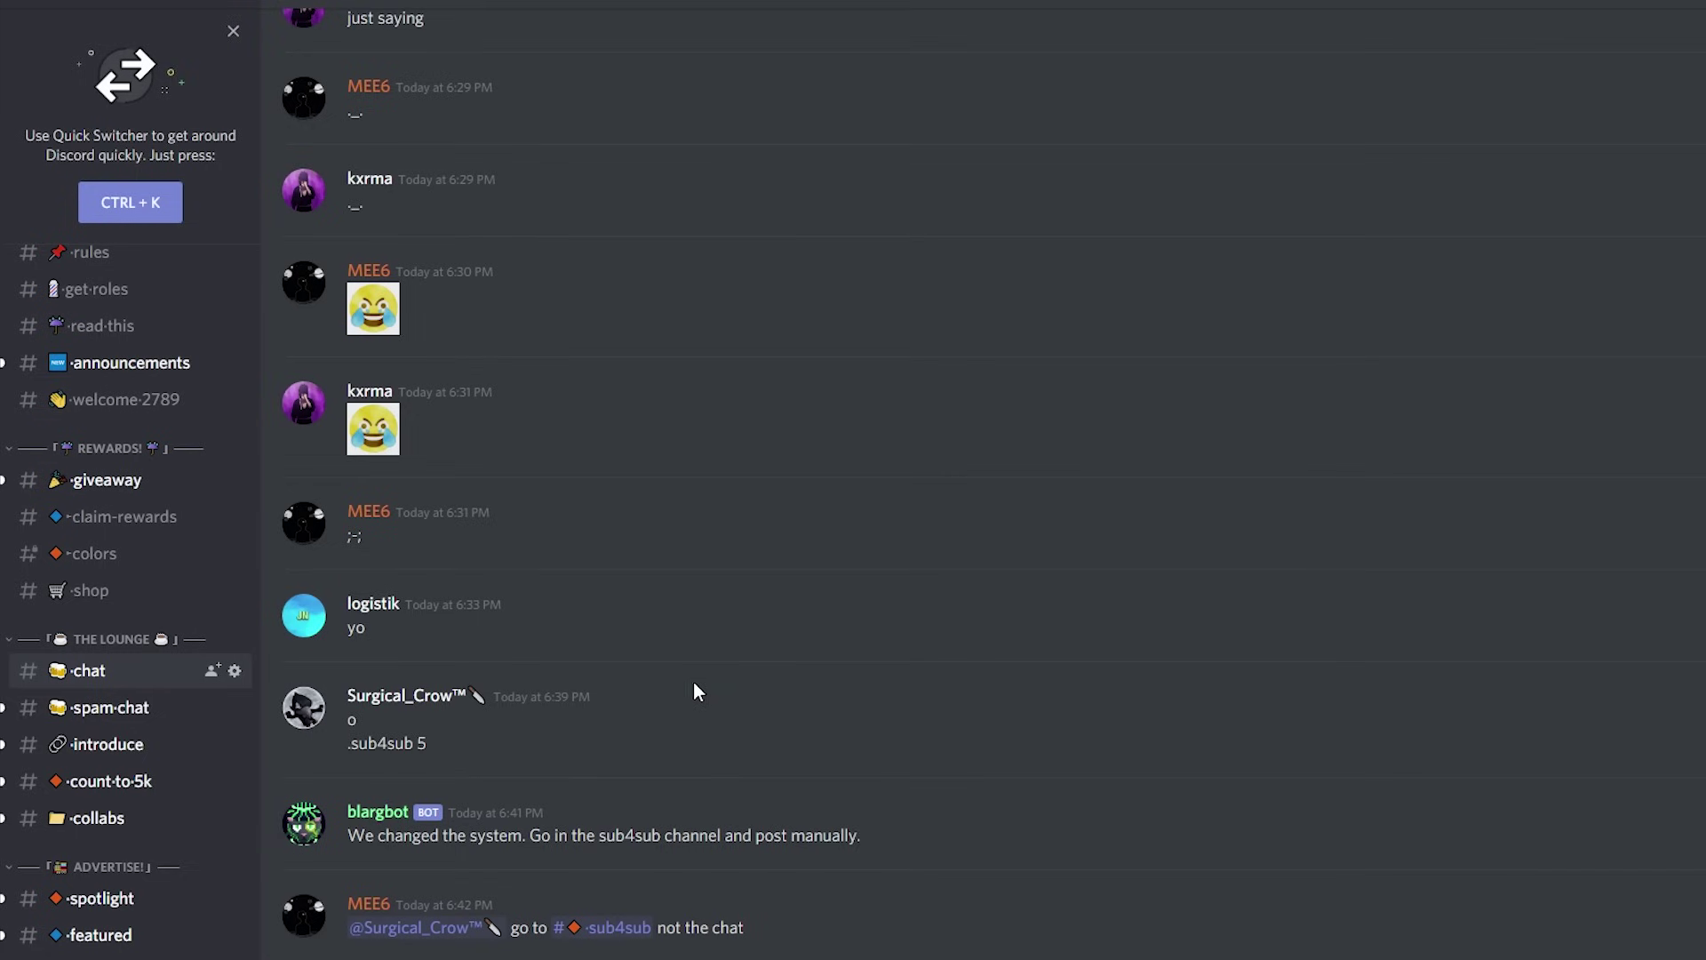
- Scroll through the larger server's chat and member list to review it
{"action": "scroll", "coordinate": [701, 679], "scroll_direction": "up", "scroll_amount": 5}
{"action": "scroll", "coordinate": [700, 679], "scroll_direction": "up", "scroll_amount": 10}
{"action": "scroll", "coordinate": [701, 680], "scroll_direction": "up", "scroll_amount": 4}
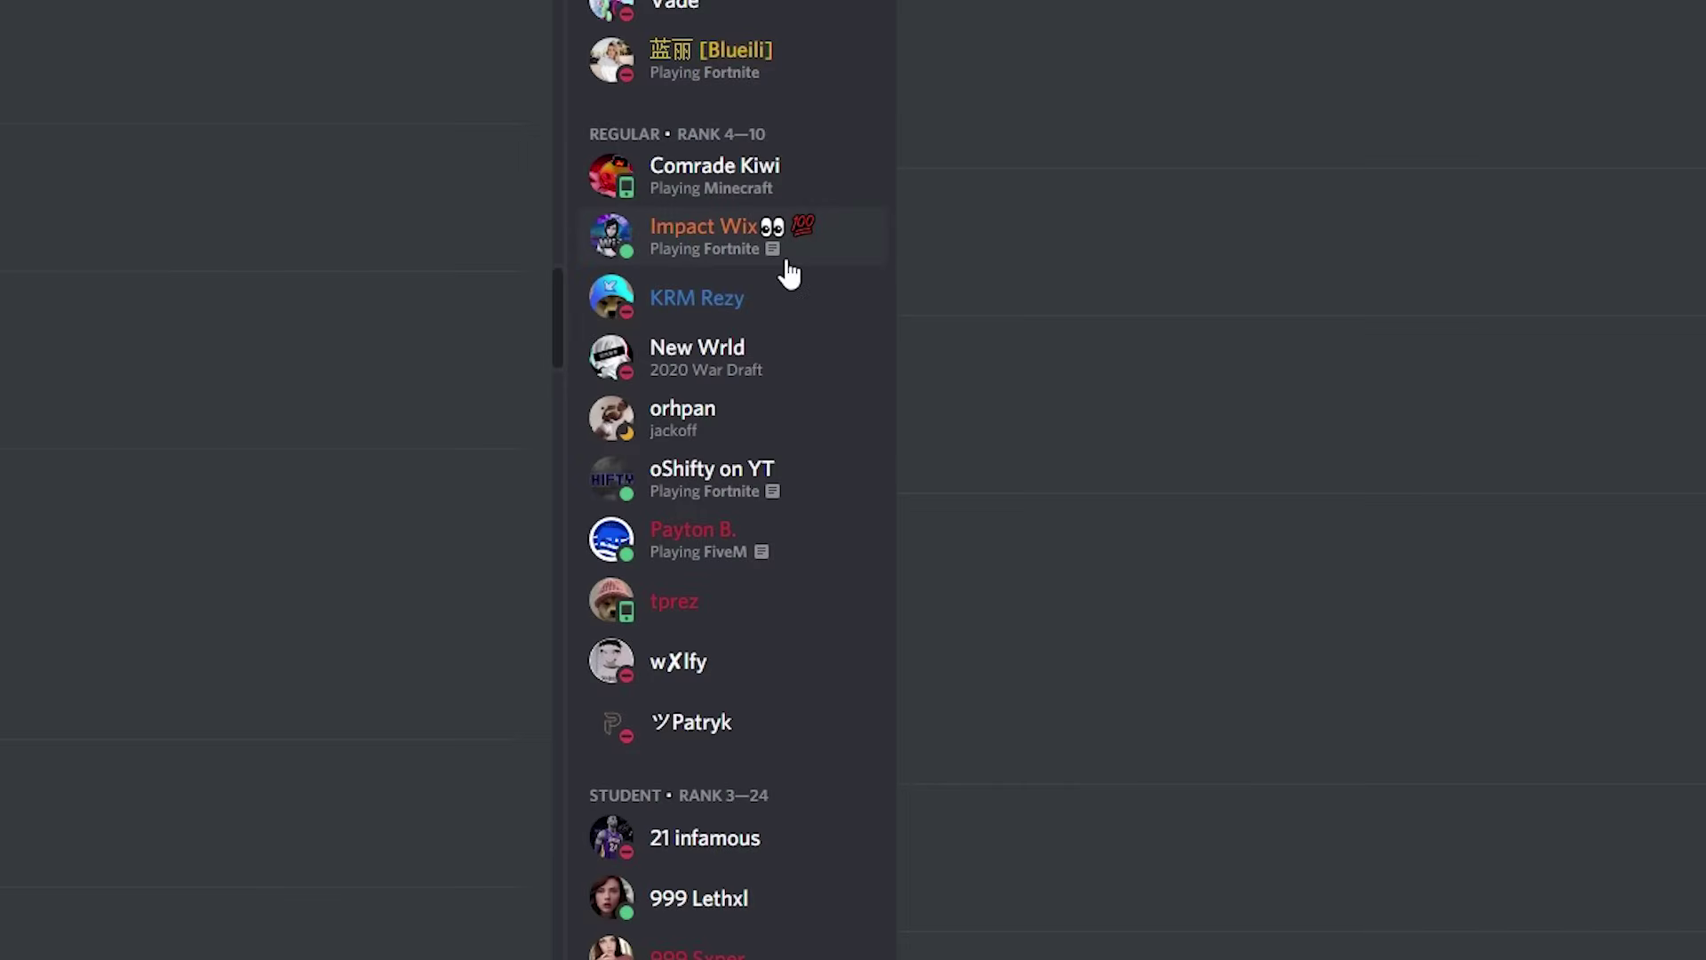
{"action": "scroll", "coordinate": [880, 231], "scroll_direction": "down", "scroll_amount": 2}
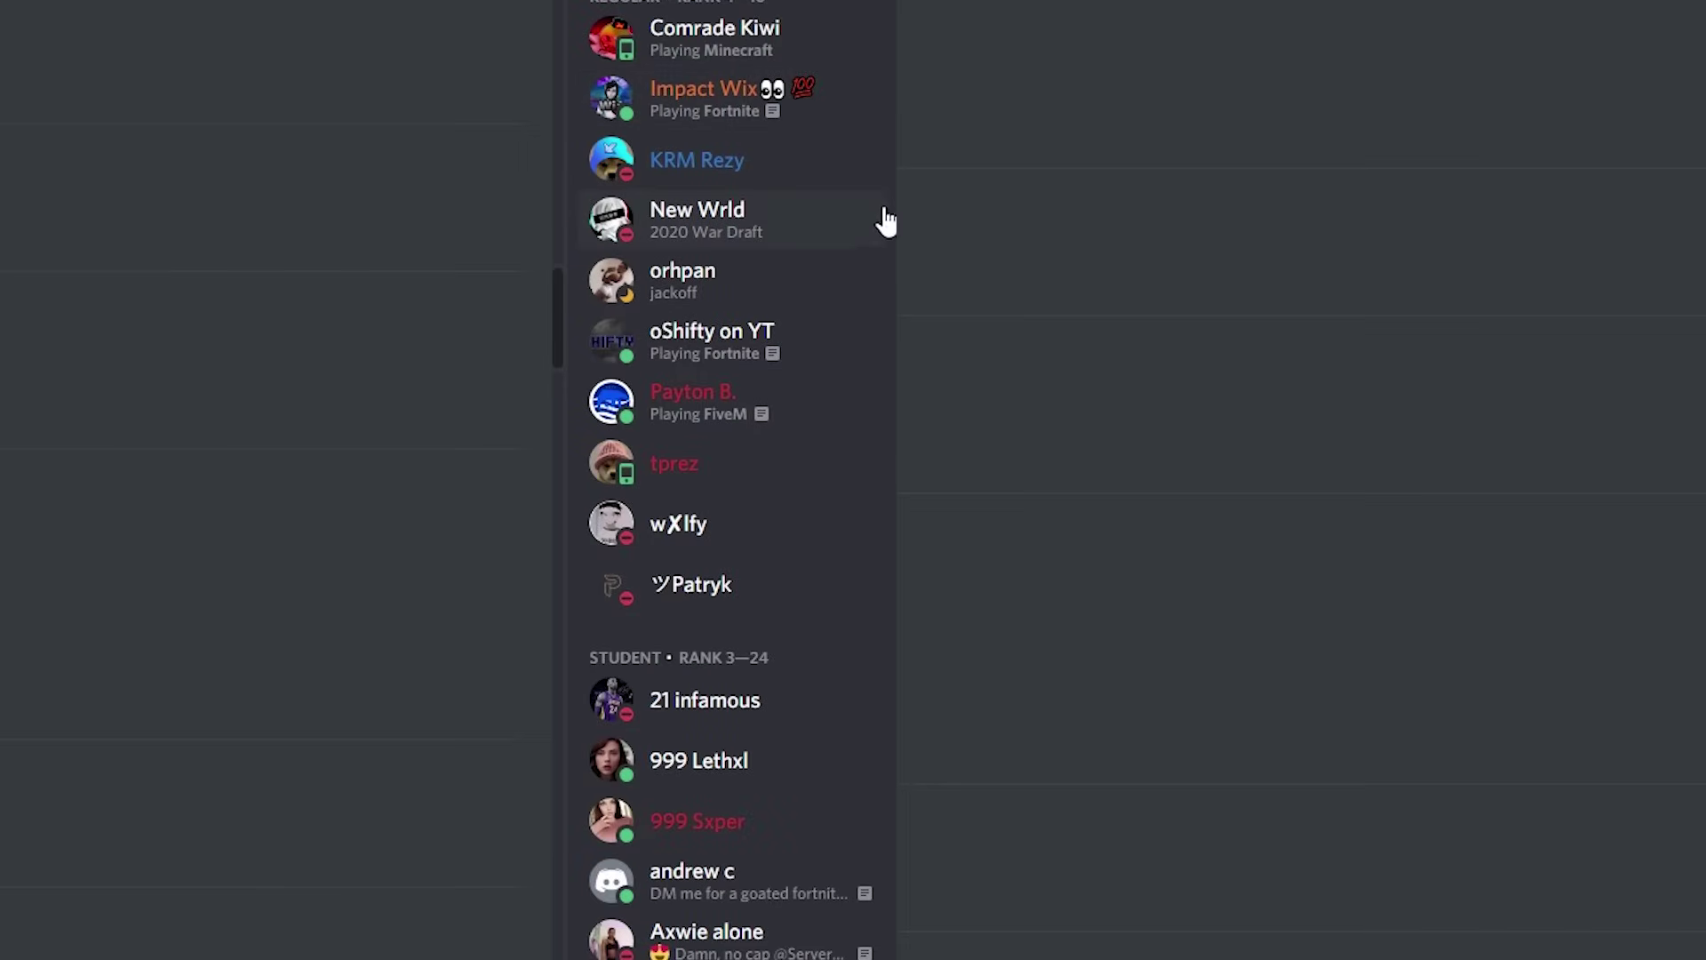
{"action": "scroll", "coordinate": [729, 480], "scroll_direction": "down", "scroll_amount": 10}
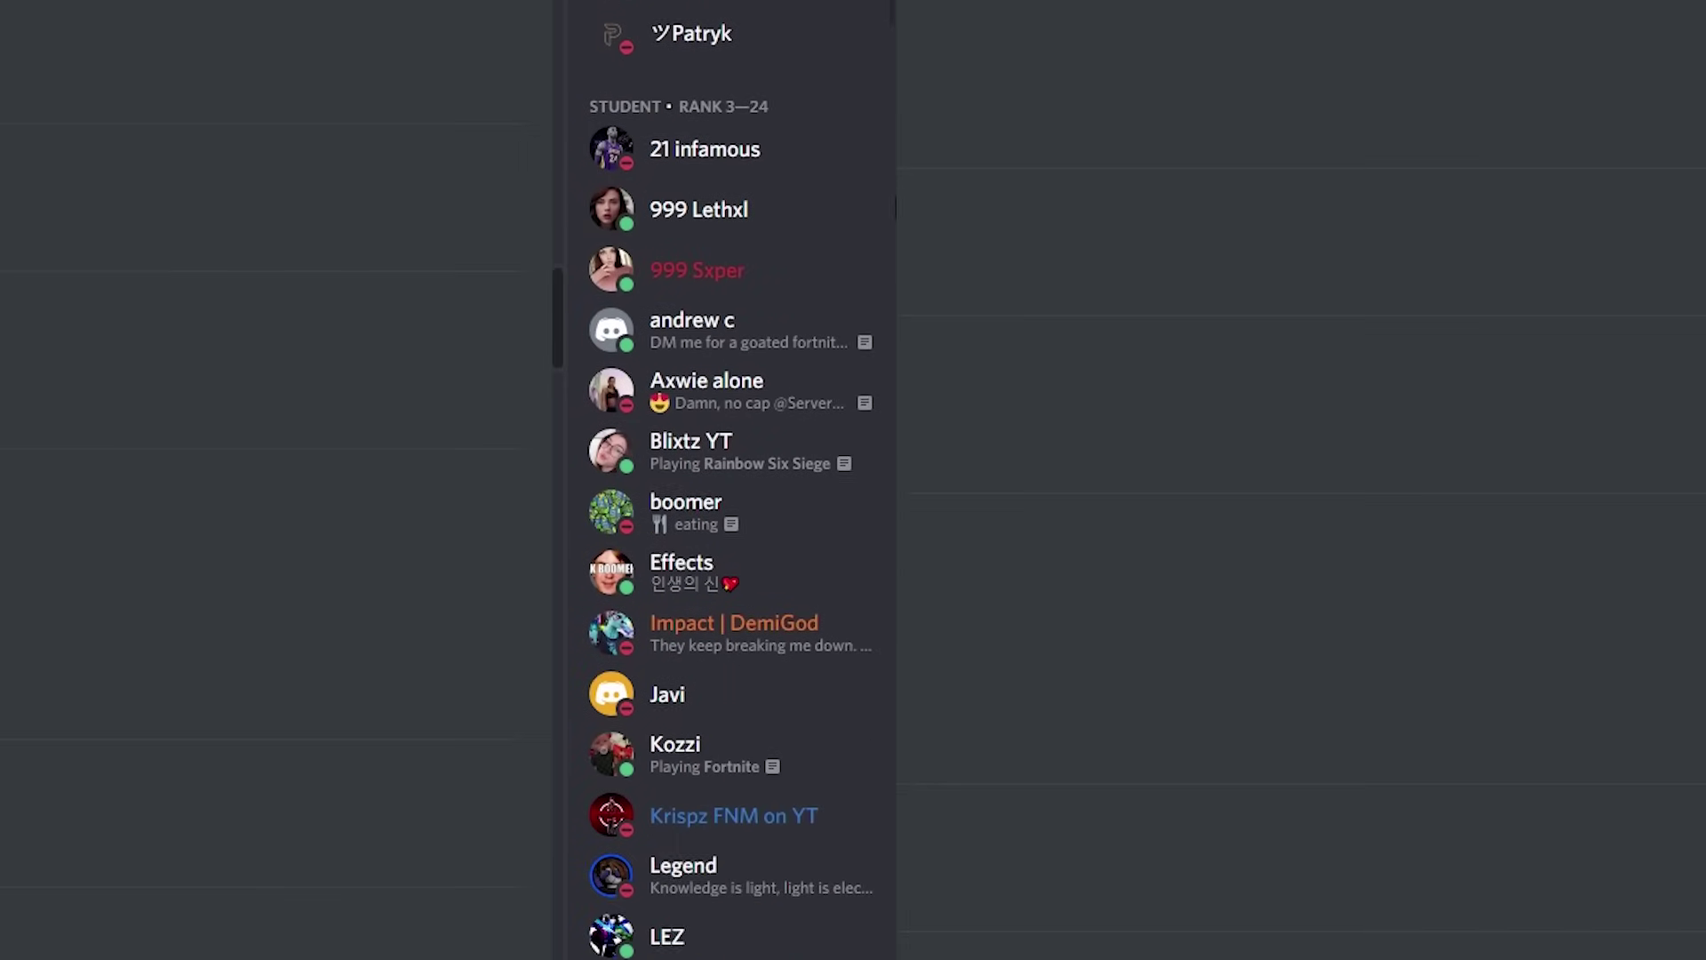
{"action": "scroll", "coordinate": [729, 480], "scroll_direction": "down", "scroll_amount": 5}
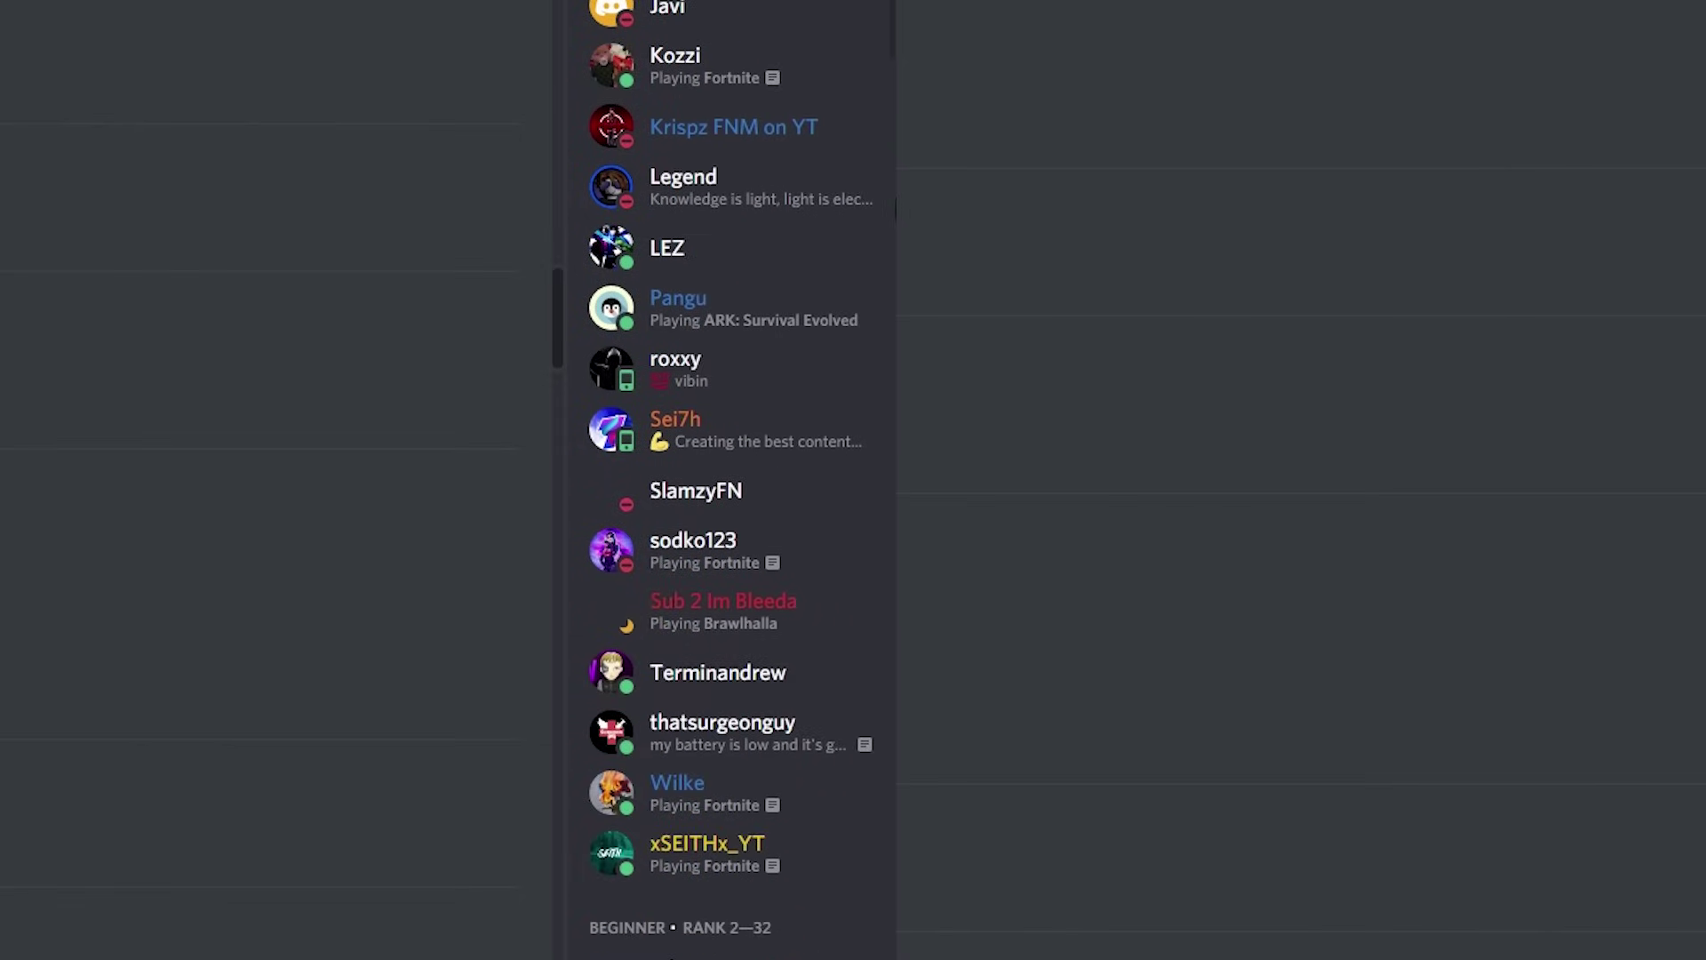
{"action": "scroll", "coordinate": [729, 480], "scroll_direction": "down", "scroll_amount": 2}
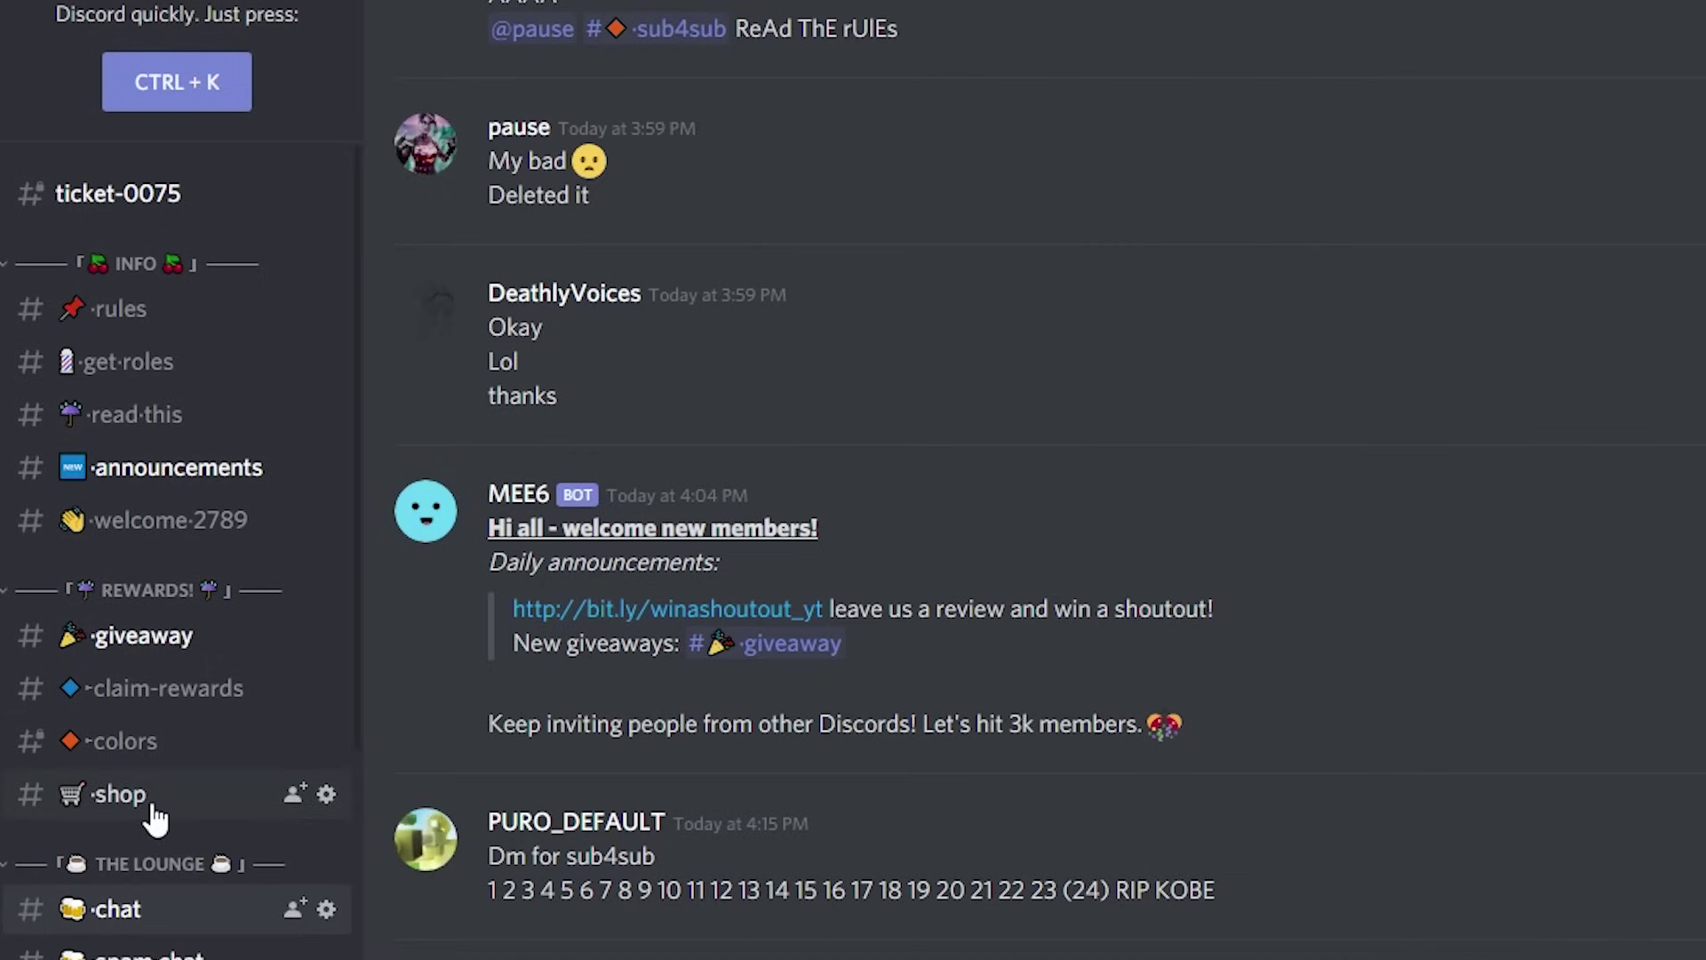
- In #colors, add and remove the orange and yellow reactions to test the colour roles
{"action": "left_click", "coordinate": [160, 760]}
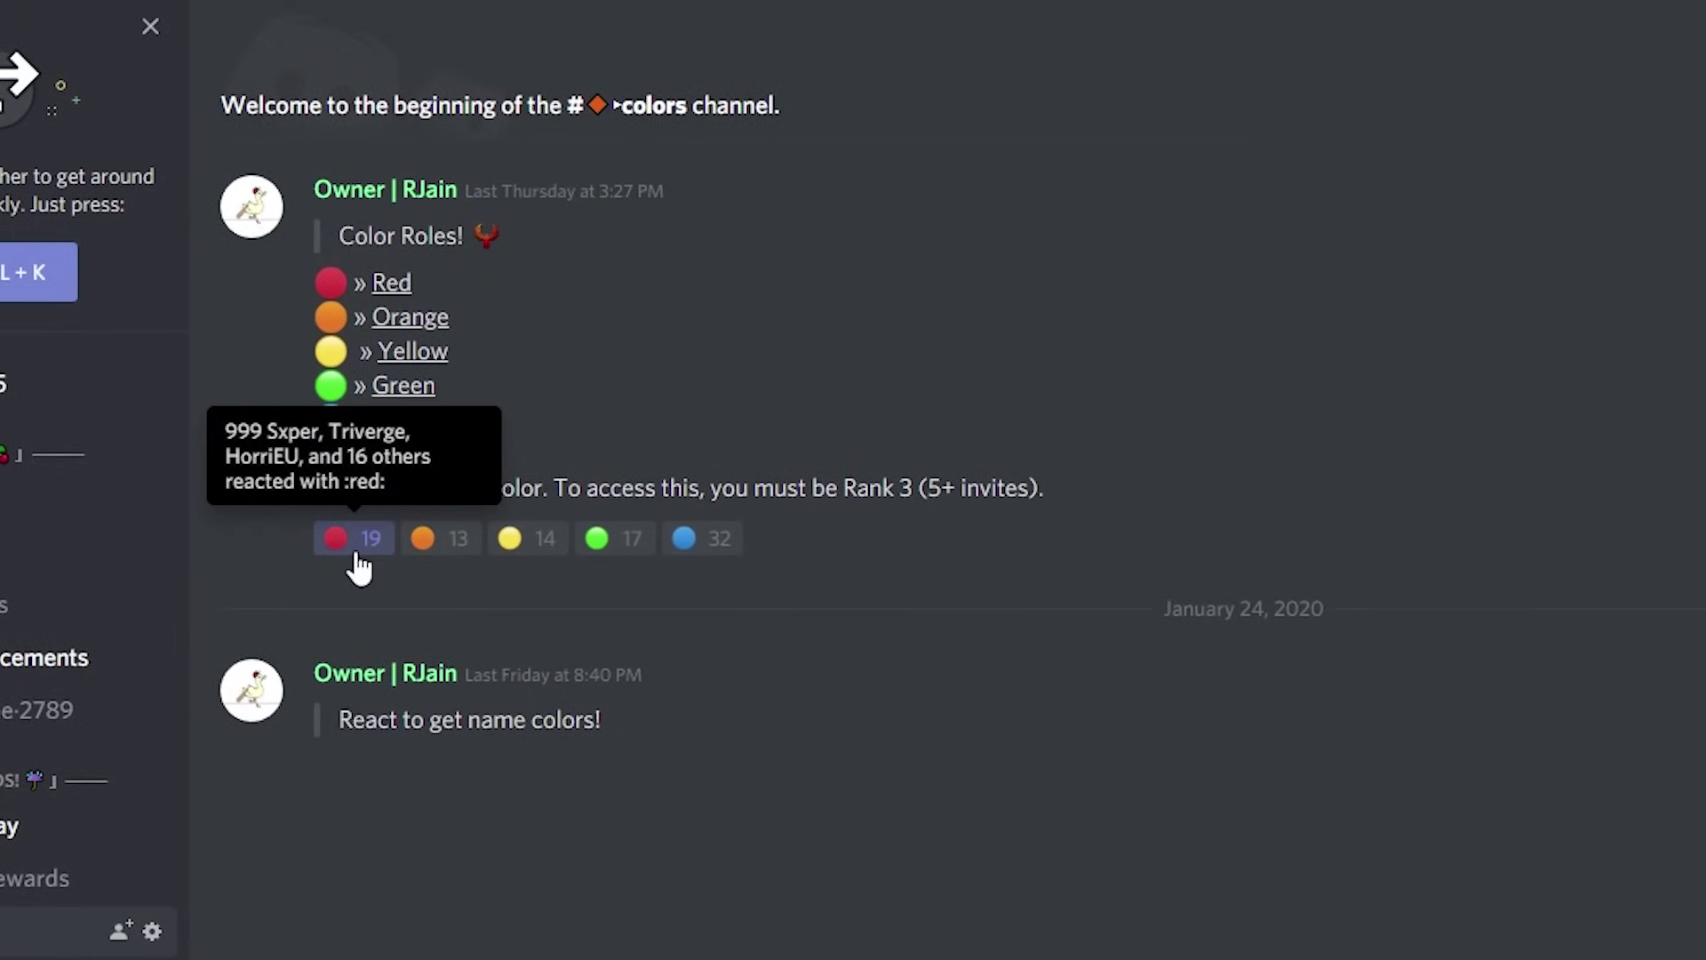
{"action": "left_click", "coordinate": [473, 538]}
{"action": "left_click", "coordinate": [508, 541]}
{"action": "left_click", "coordinate": [462, 542]}
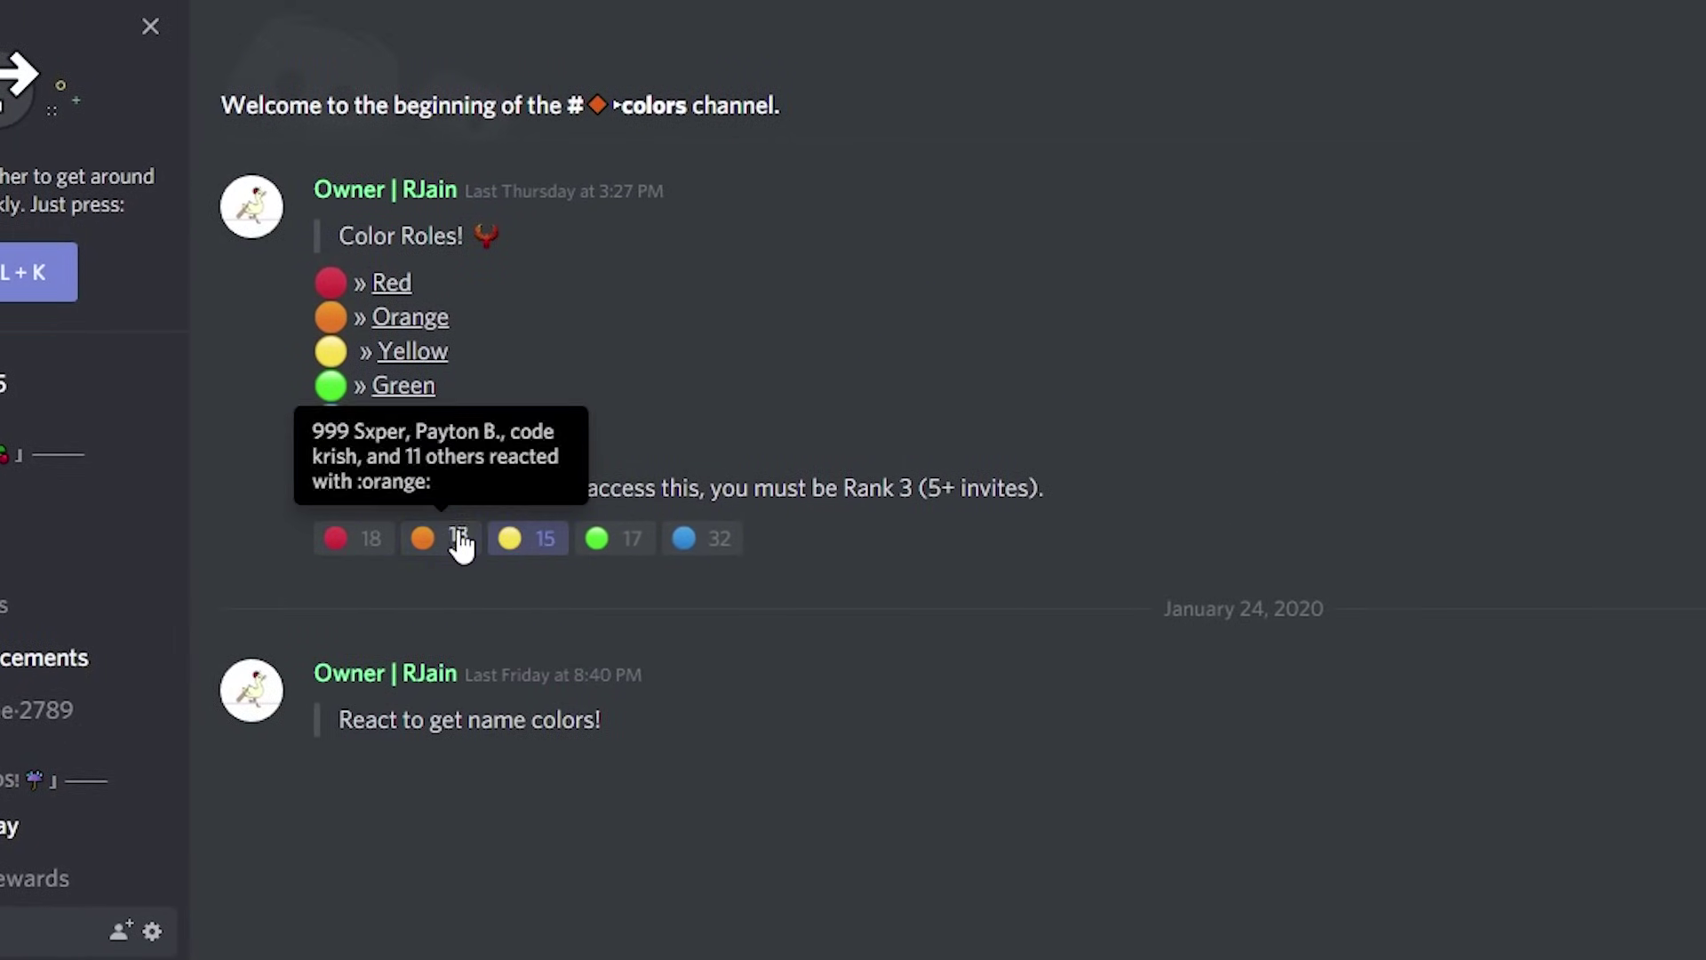
{"action": "left_click", "coordinate": [558, 544]}
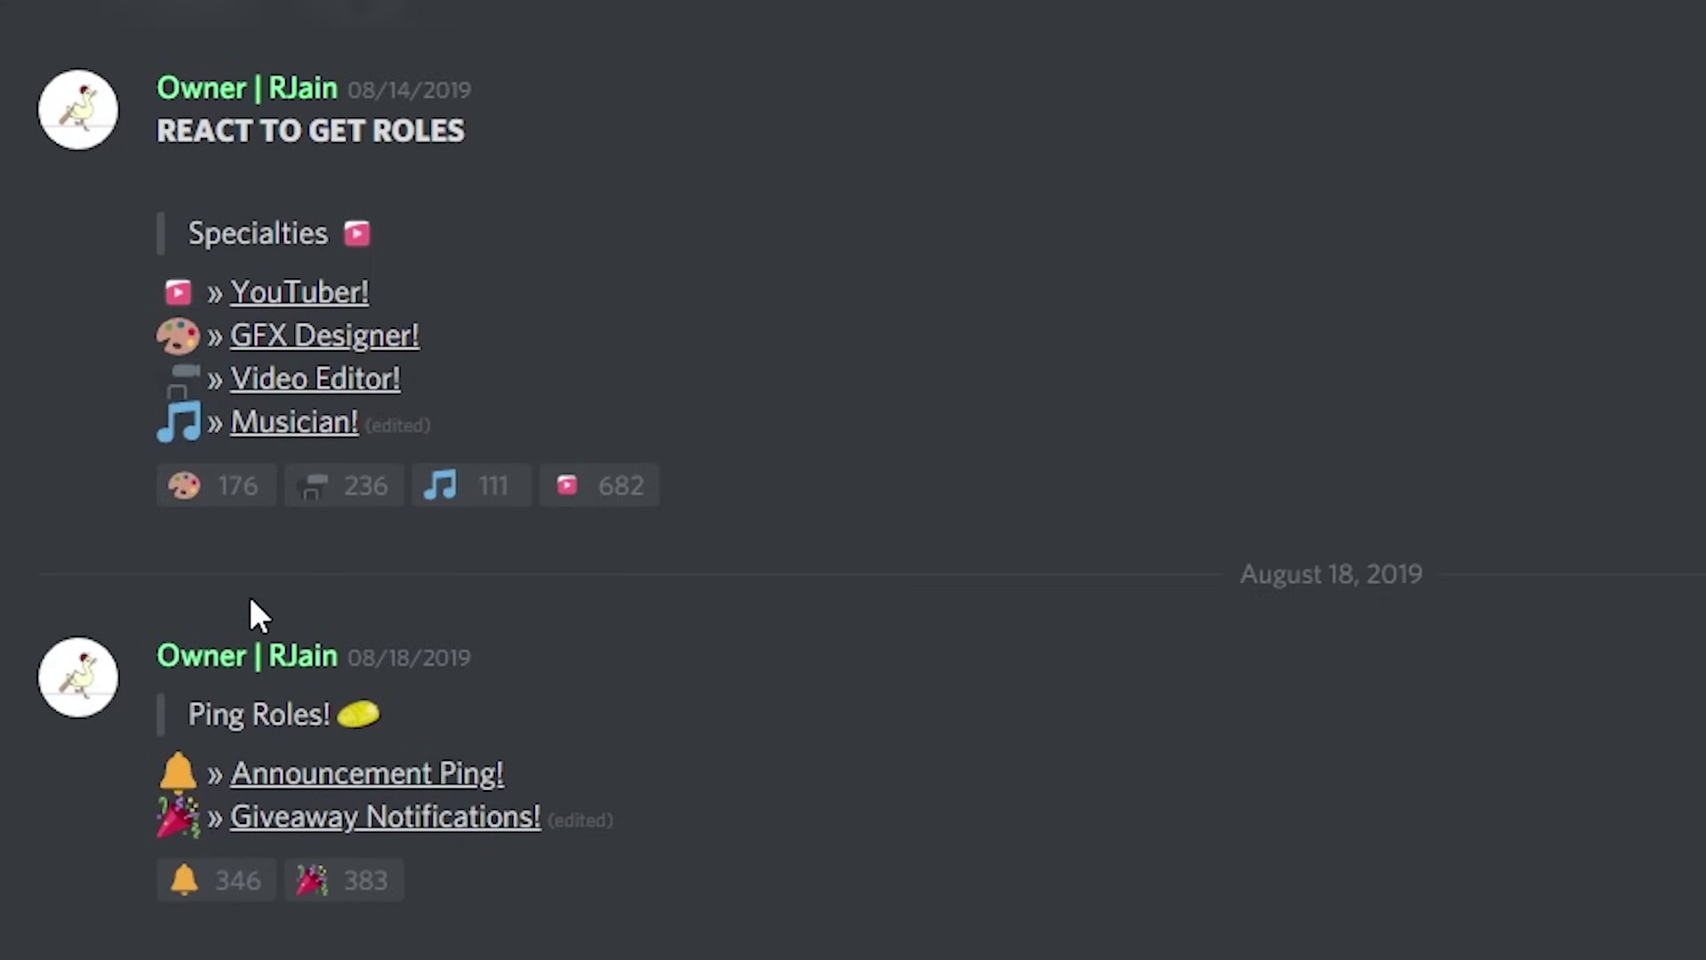
- Toggle the art, camera and music reactions, leaving the YouTube reaction for YouTuber
{"action": "left_click", "coordinate": [255, 504]}
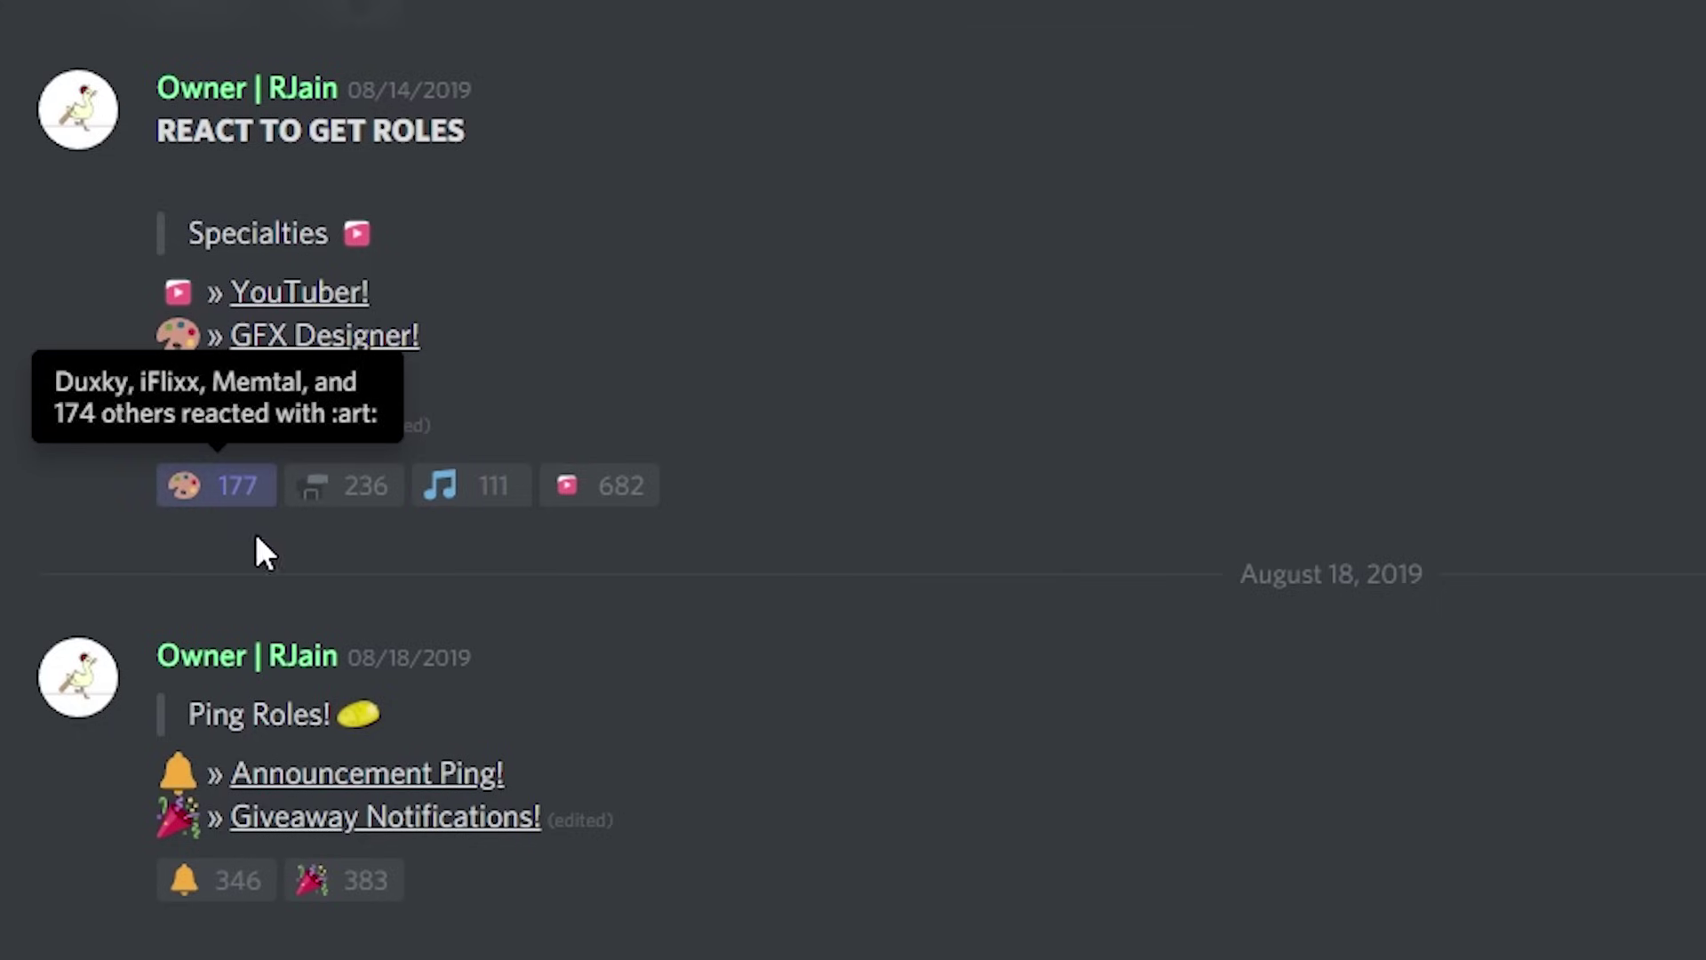
{"action": "left_click", "coordinate": [295, 496]}
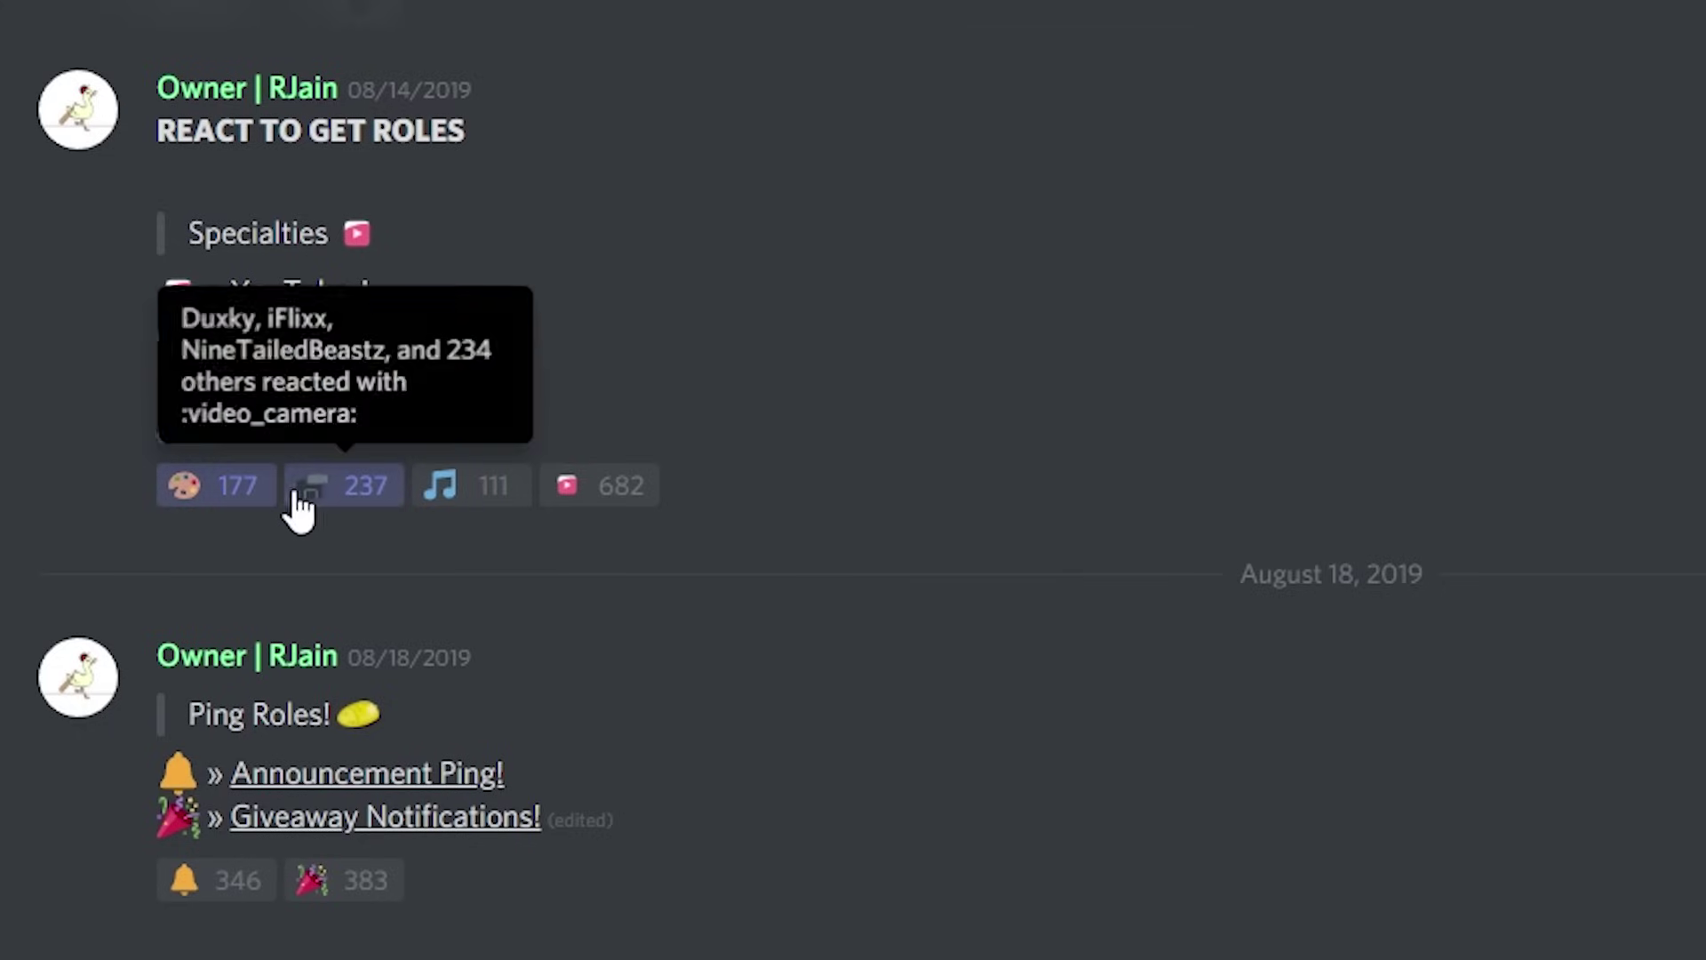
{"action": "left_click", "coordinate": [268, 489]}
{"action": "left_click", "coordinate": [440, 498]}
{"action": "left_click", "coordinate": [380, 503]}
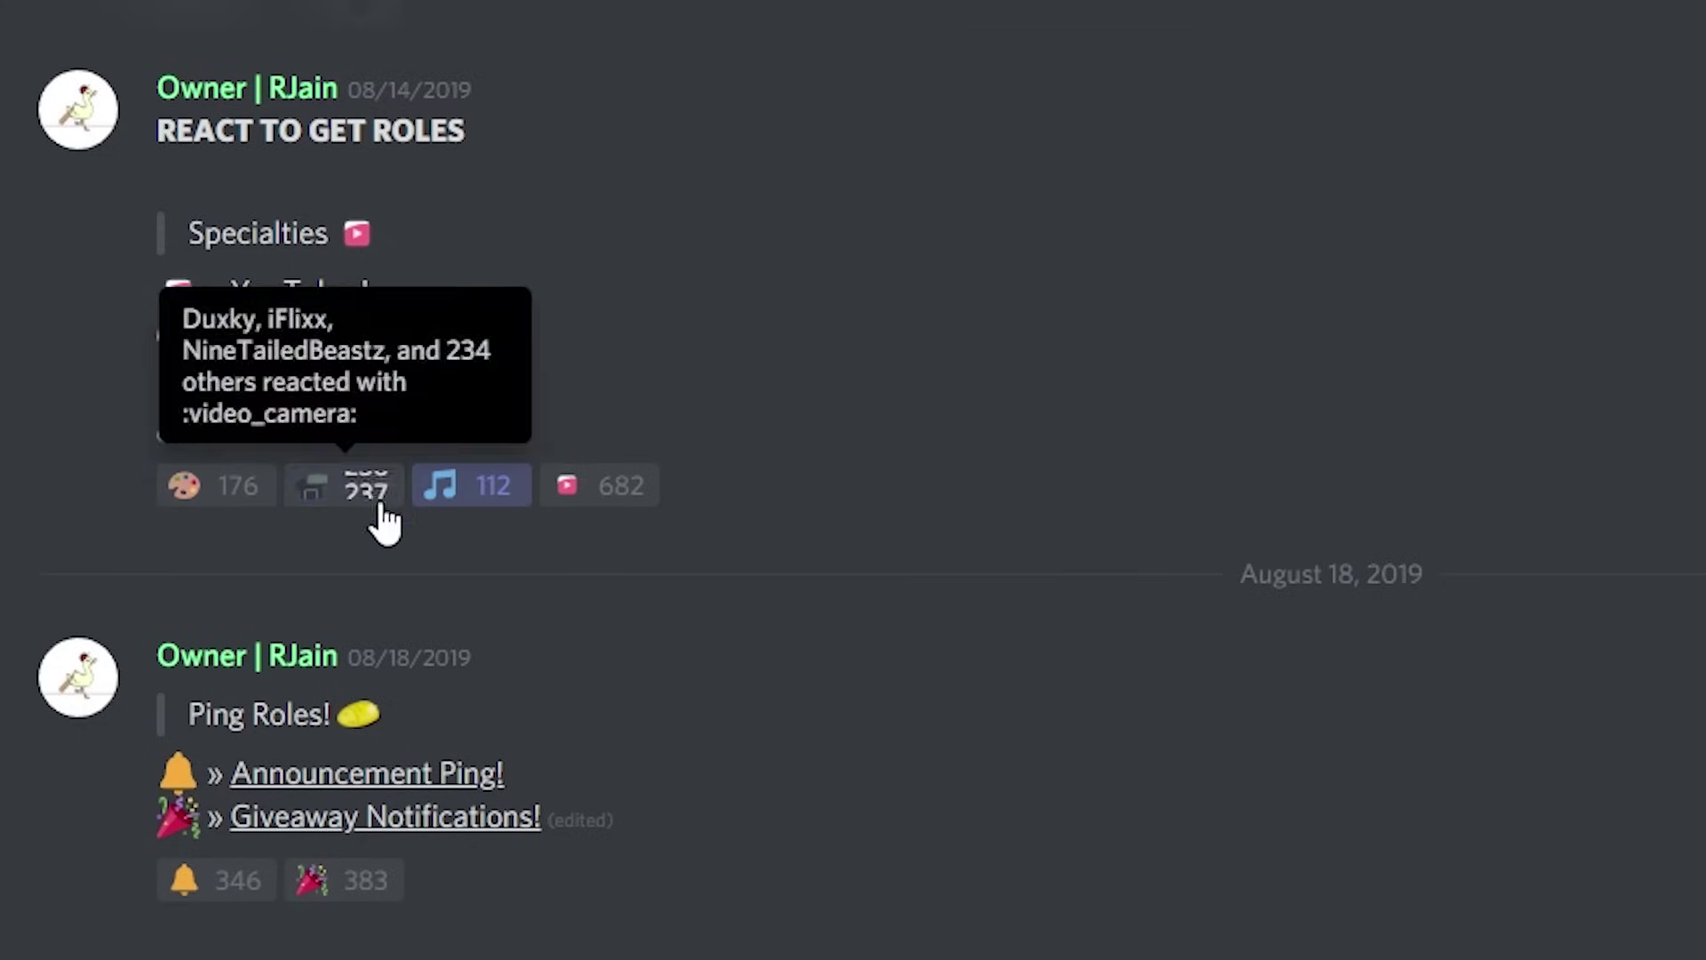
{"action": "left_click", "coordinate": [572, 495]}
{"action": "left_click", "coordinate": [491, 506]}
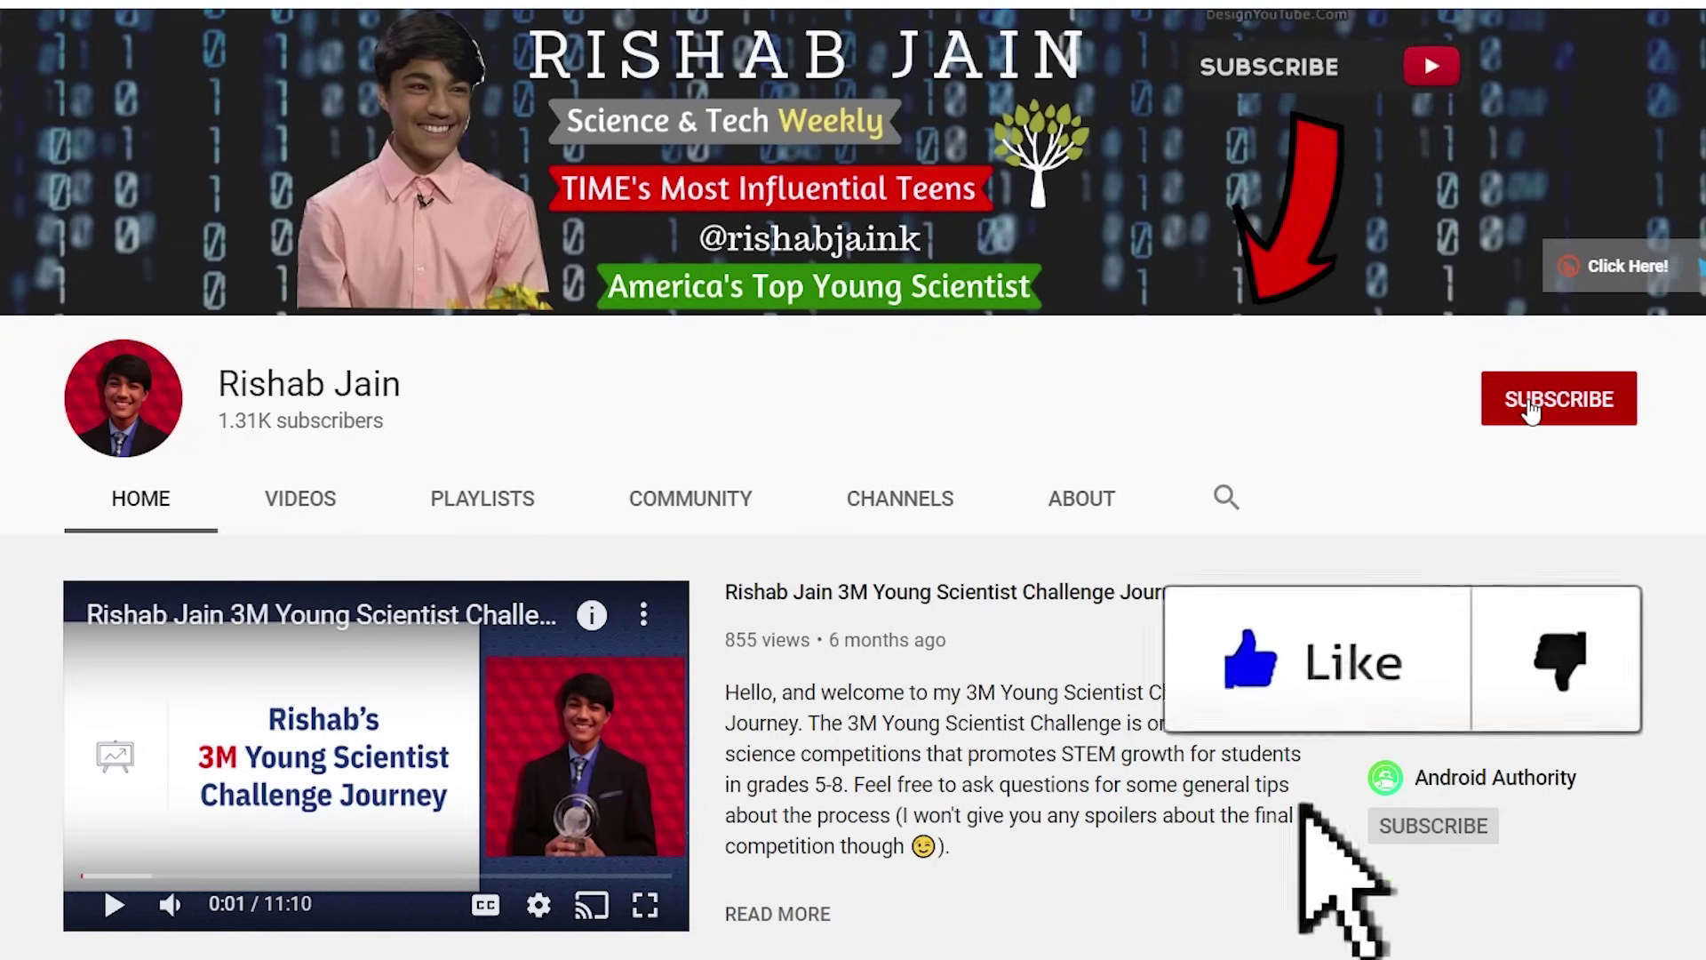
- Subscribe to the science and tech channel and open its notification bell options
{"action": "left_click", "coordinate": [1531, 409]}
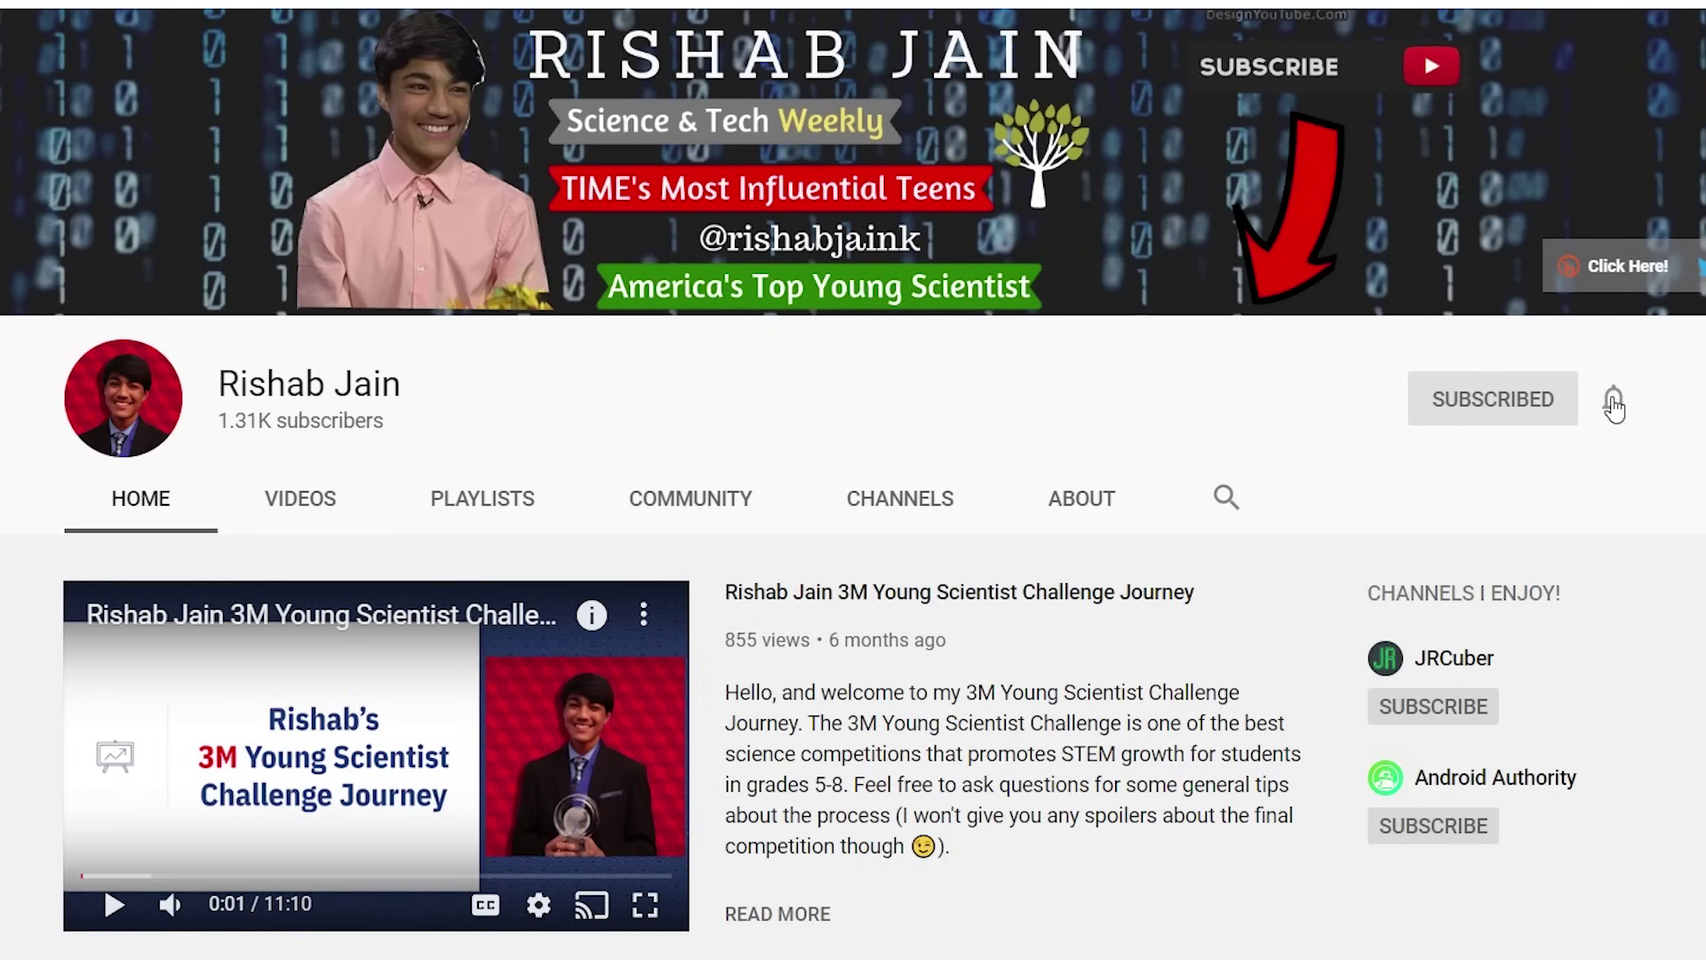
{"action": "left_click", "coordinate": [1614, 402]}
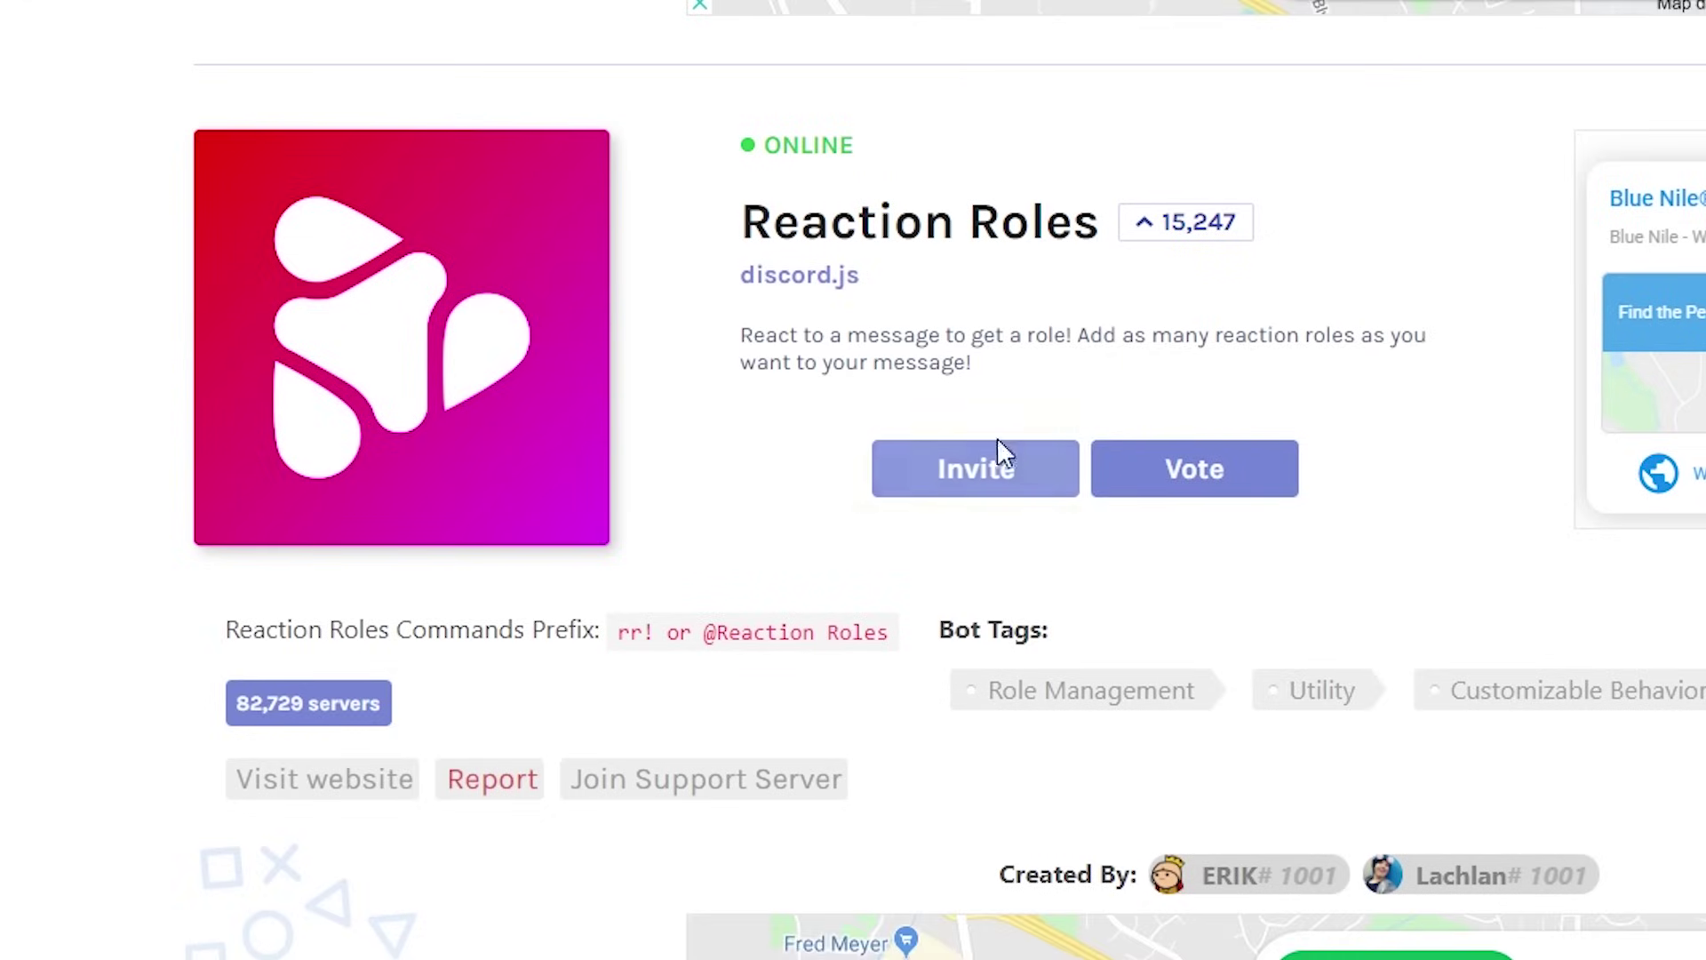
- Invite the Reaction Roles bot from its top.gg page
{"action": "left_click", "coordinate": [975, 471]}
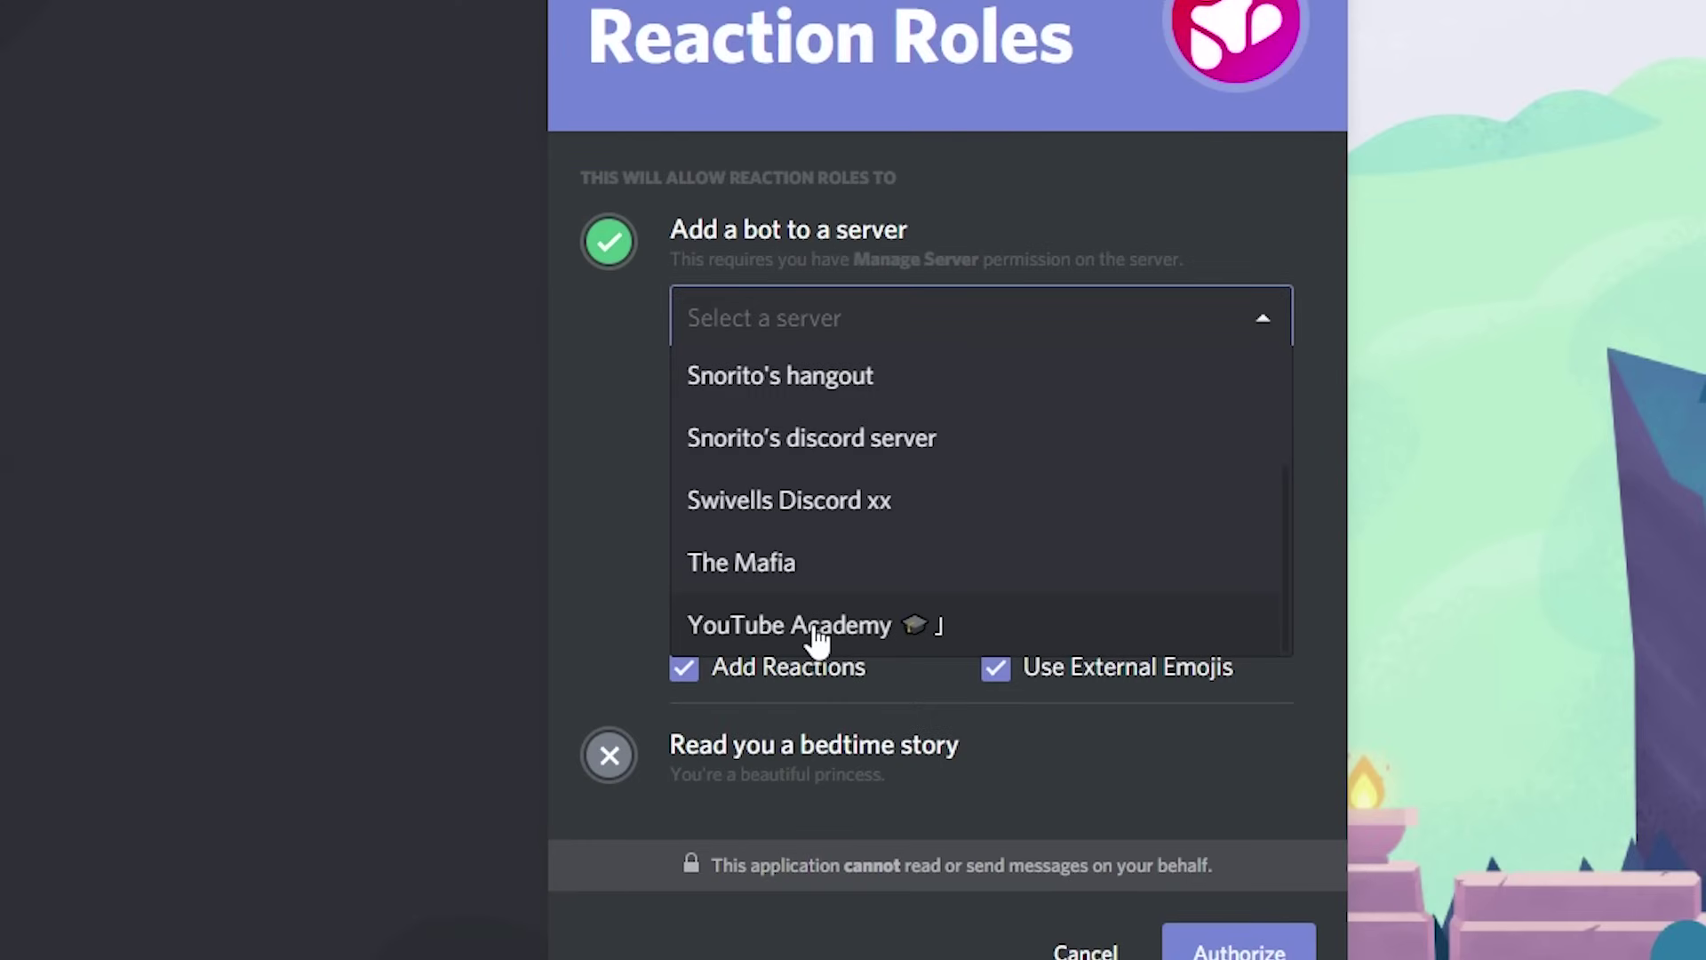
- Add the bot to YouTube Academy and check its Bot Admin and Bots roles
{"action": "left_click", "coordinate": [818, 626]}
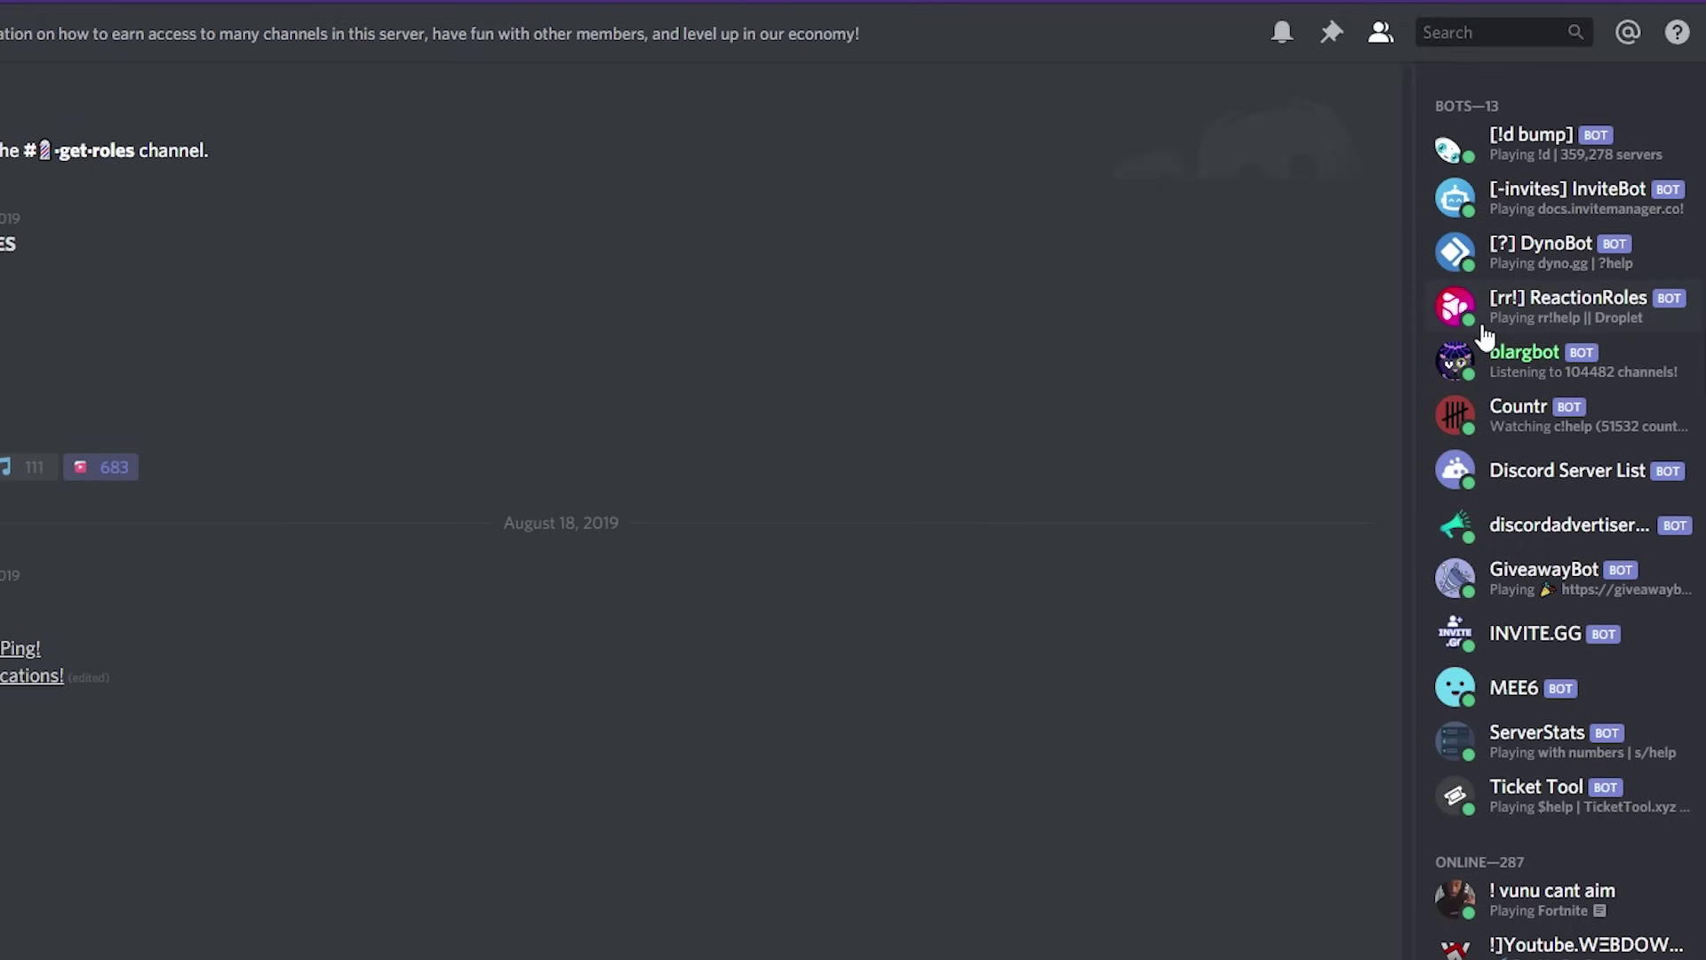
{"action": "scroll", "coordinate": [1565, 242], "scroll_direction": "up", "scroll_amount": 5}
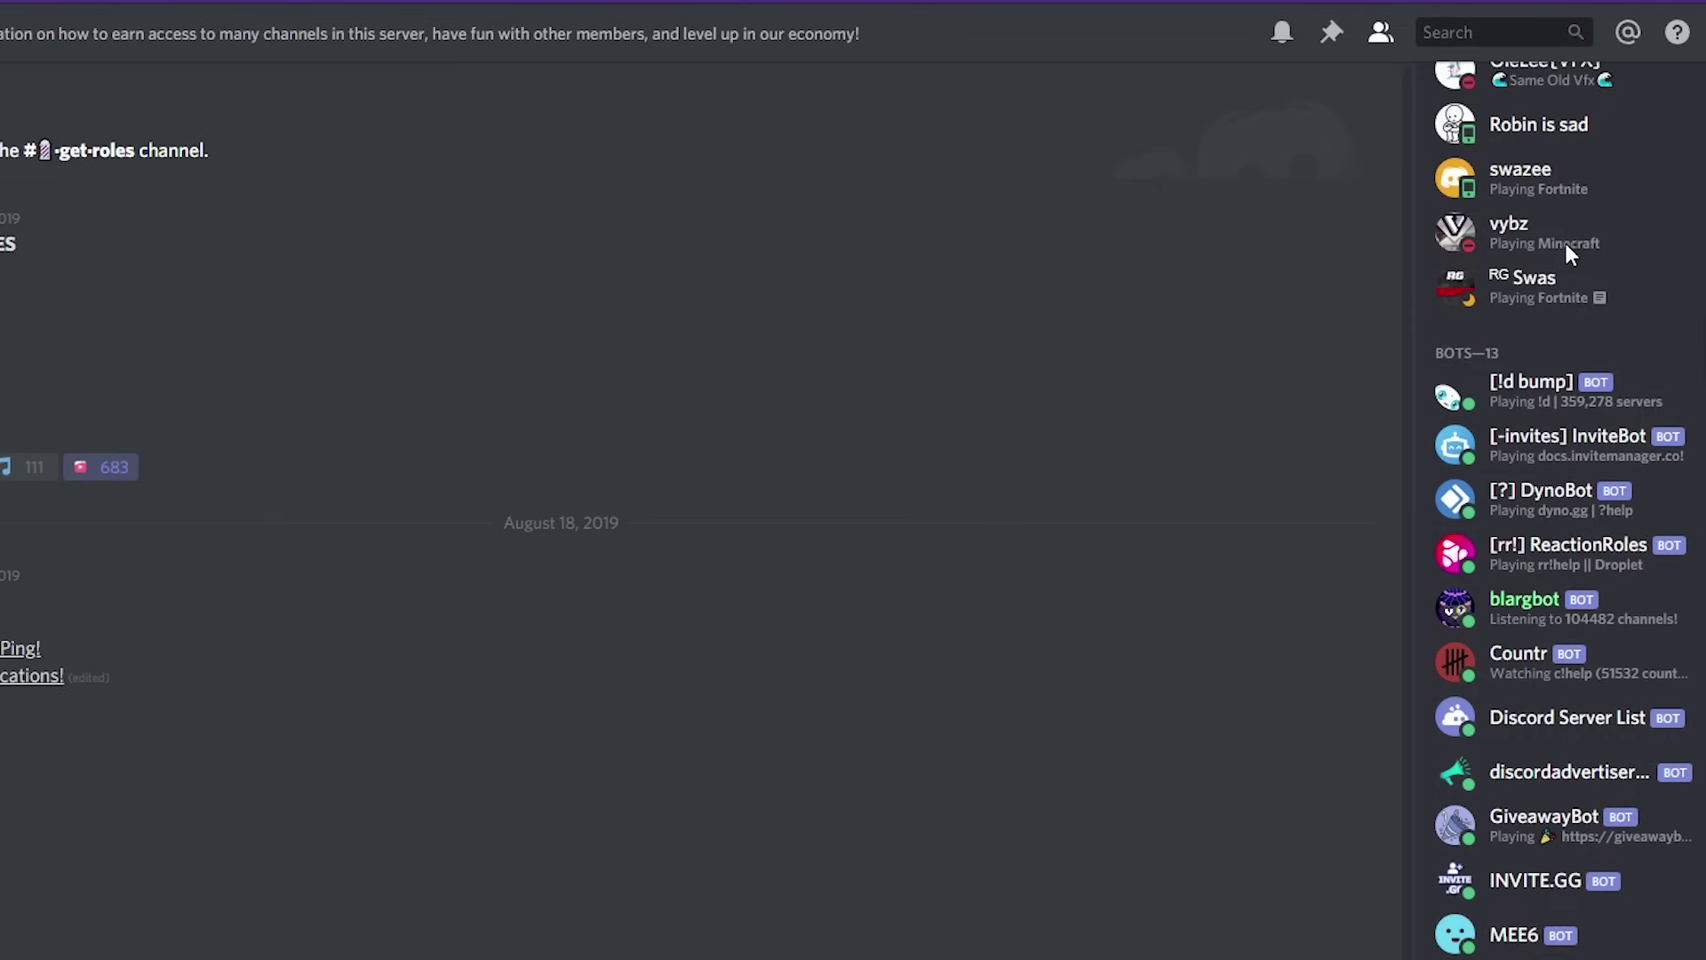
{"action": "scroll", "coordinate": [1582, 273], "scroll_direction": "down", "scroll_amount": 2}
{"action": "scroll", "coordinate": [1577, 274], "scroll_direction": "down", "scroll_amount": 3}
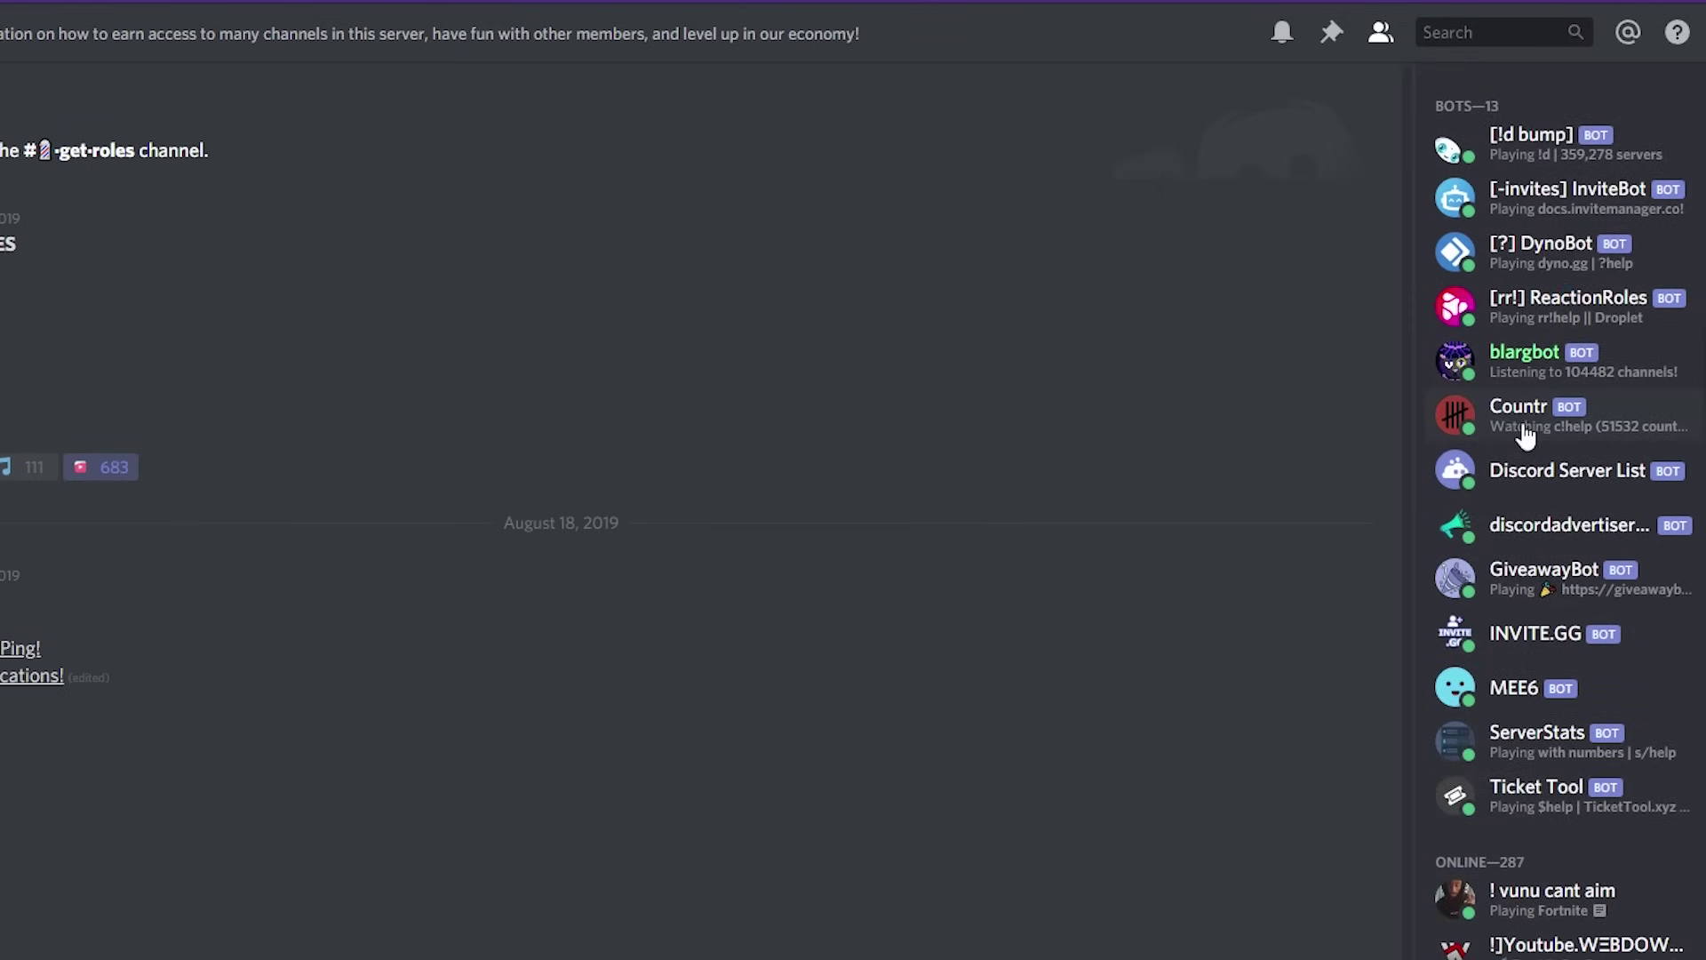
{"action": "left_click", "coordinate": [1541, 305]}
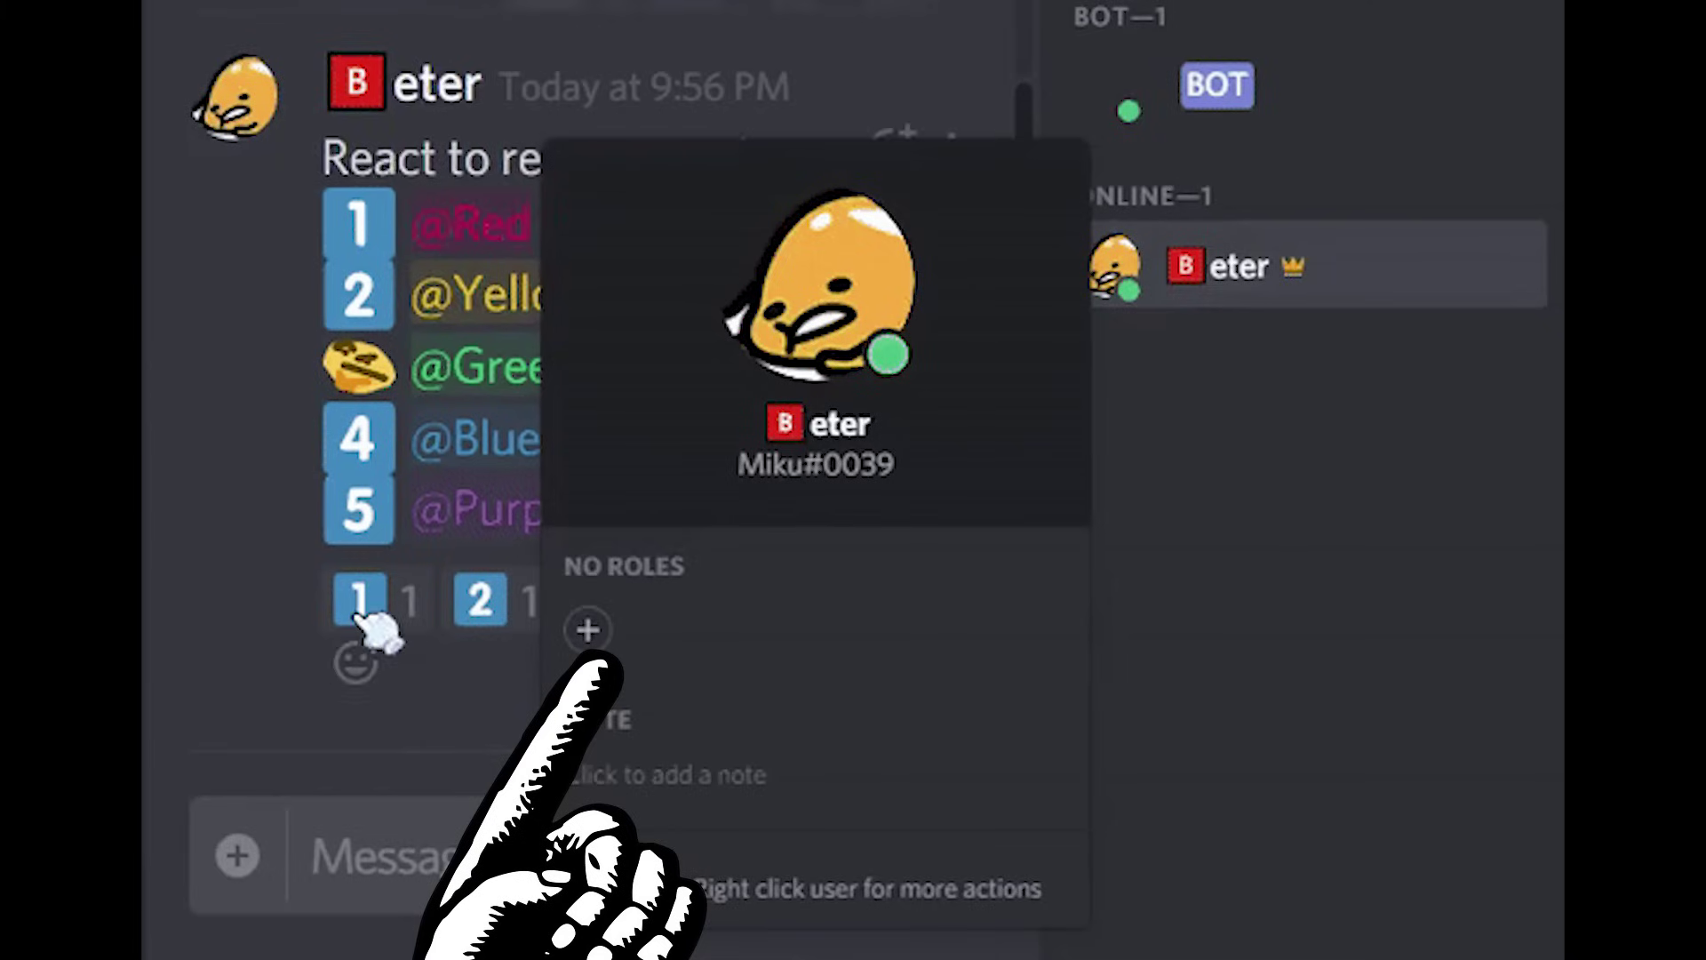
- Toggle the 1, 2 and green reactions and confirm the member holds Green
{"action": "left_click", "coordinate": [368, 617]}
{"action": "left_click", "coordinate": [480, 604]}
{"action": "left_click", "coordinate": [597, 600]}
{"action": "left_click", "coordinate": [1128, 284]}
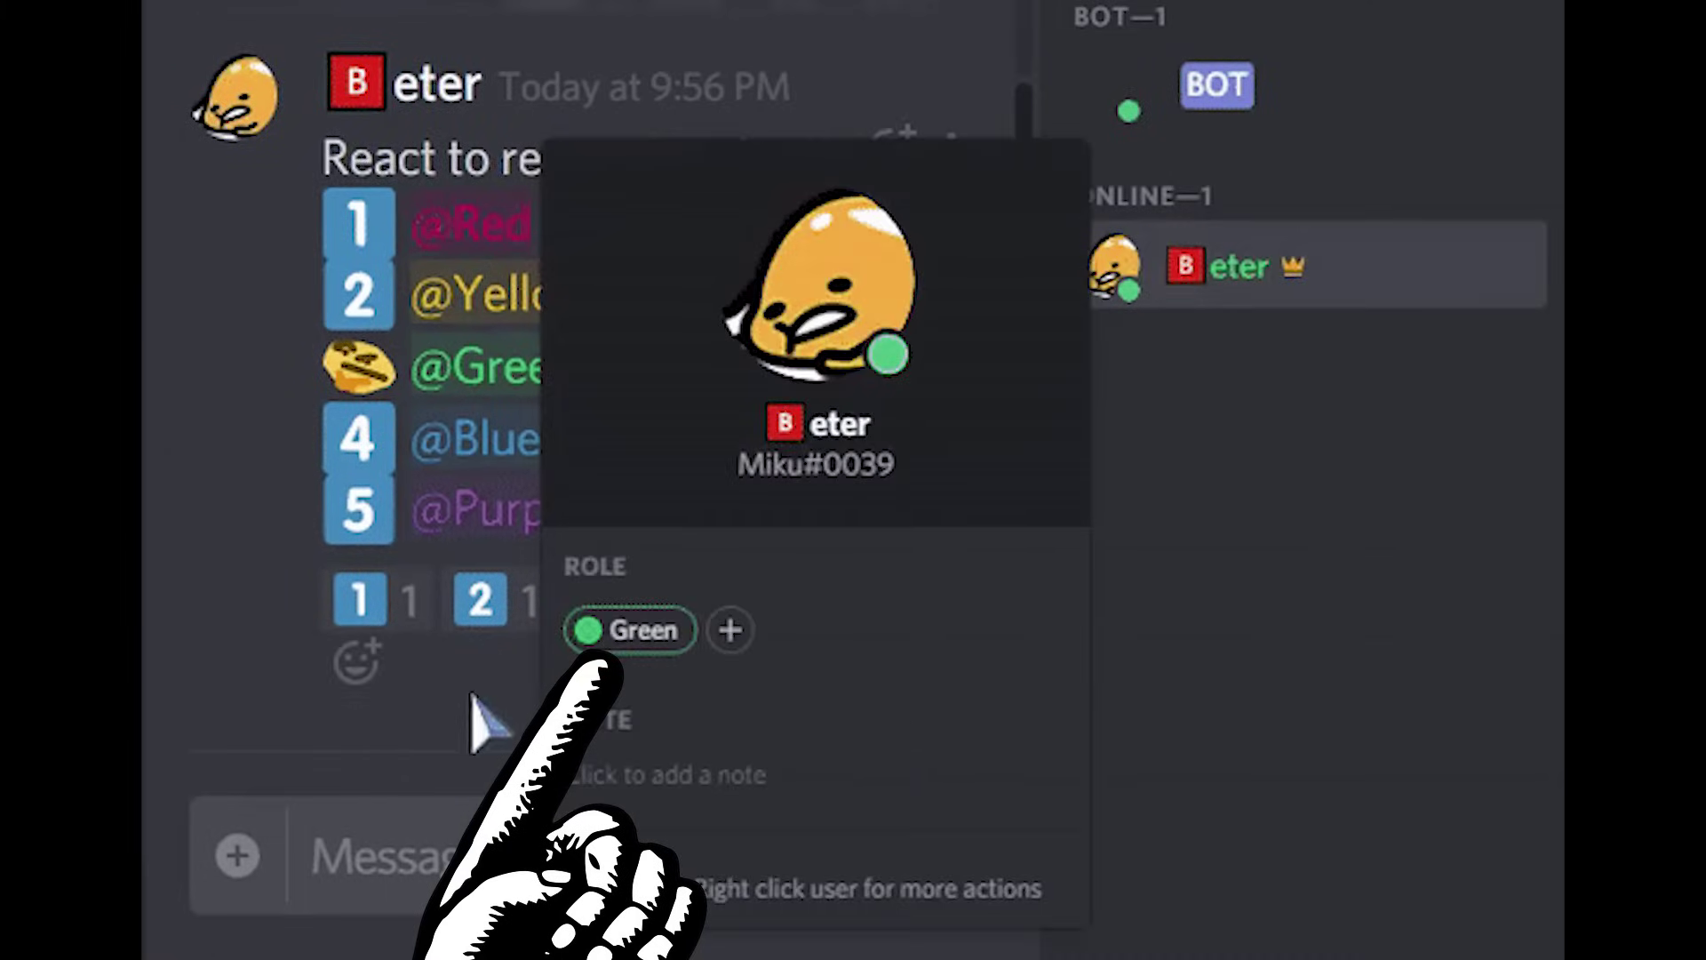
{"action": "left_click", "coordinate": [513, 694]}
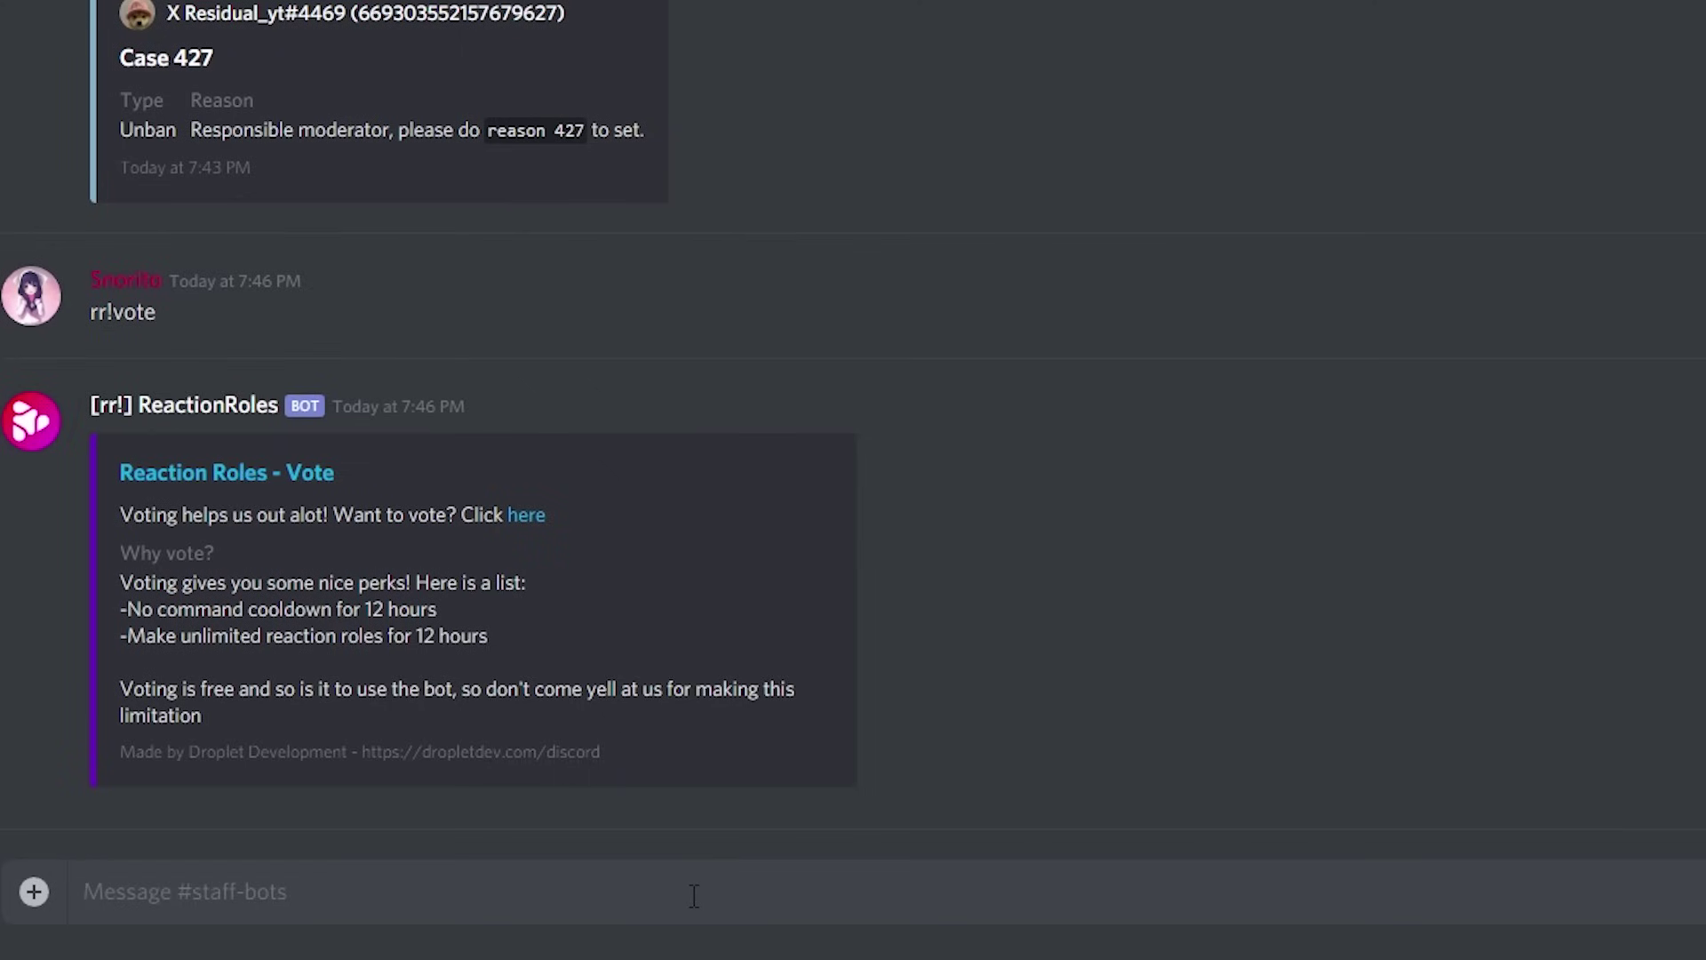
- Vote for the bot via rr!vote, logging in to the bot list with Discord
{"action": "type", "text": "rr!"}
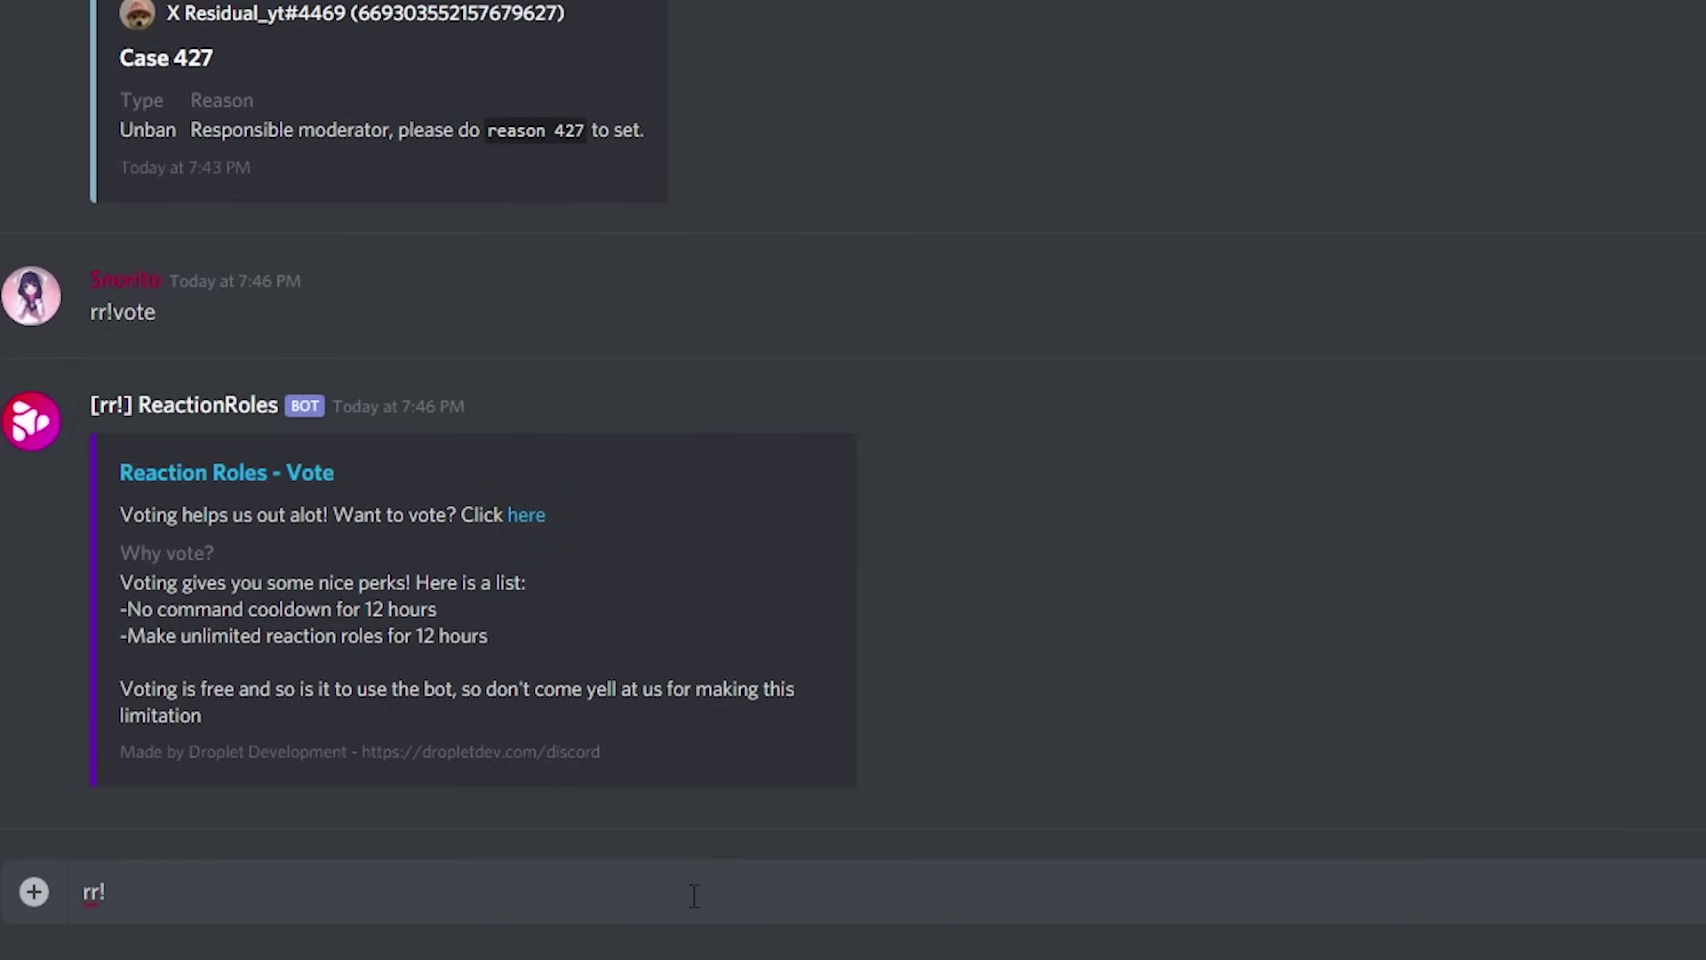
{"action": "type", "text": "vote"}
{"action": "key", "text": "Return"}
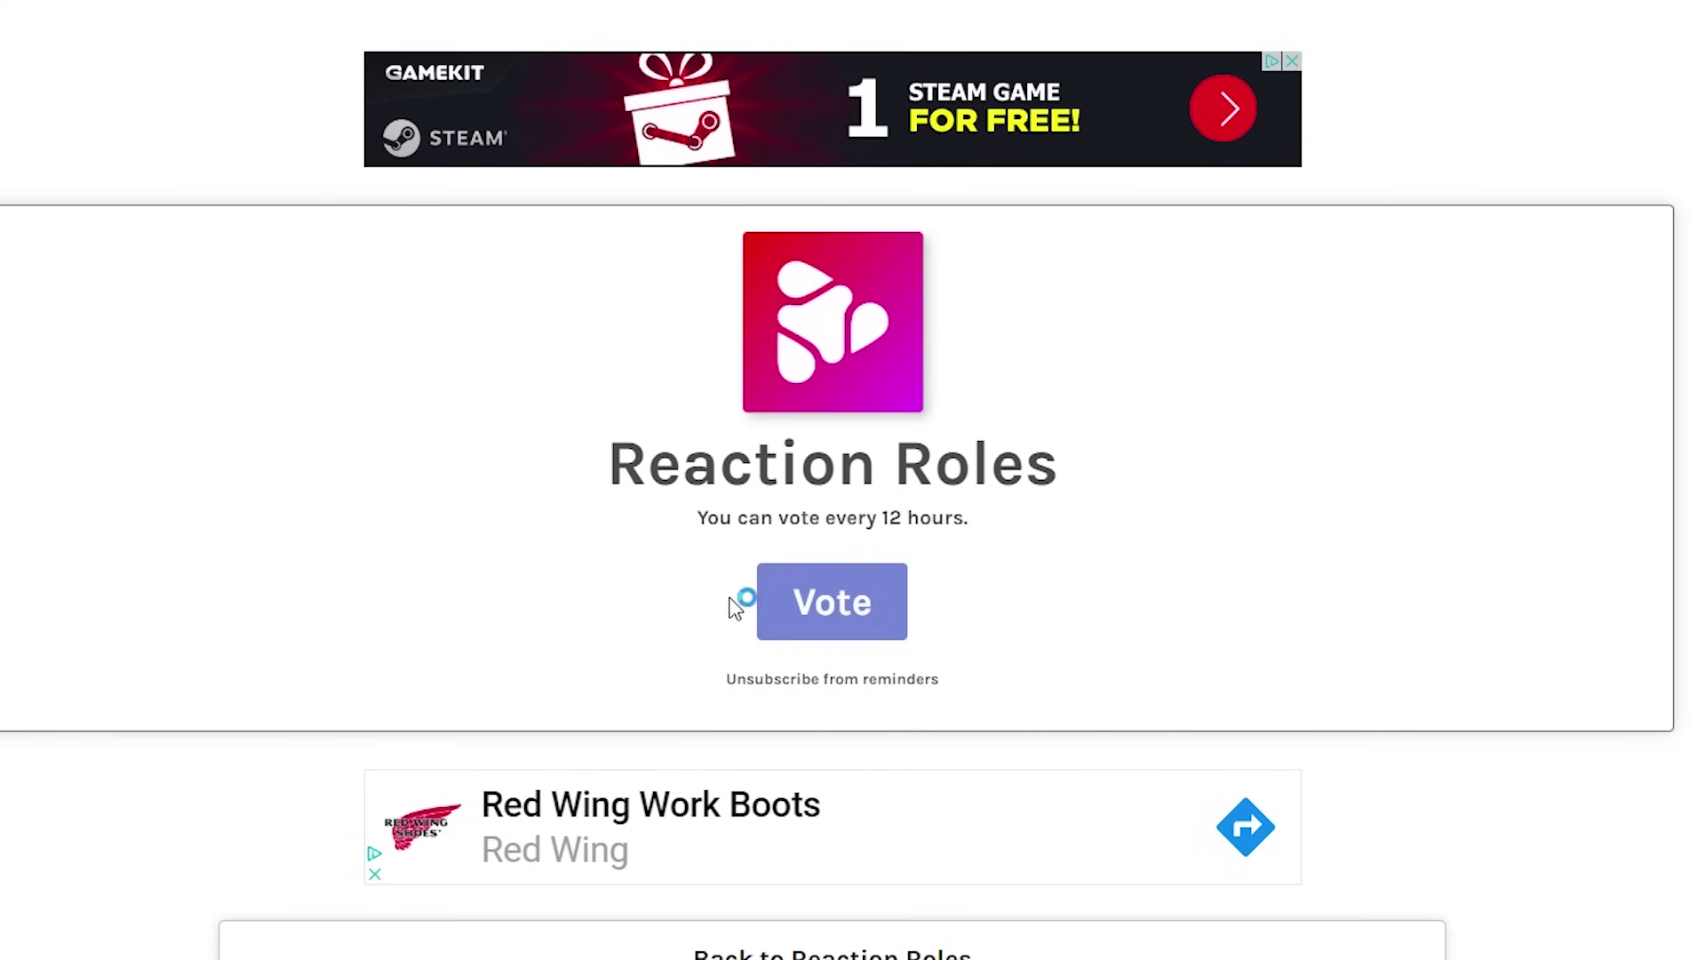
{"action": "left_click", "coordinate": [864, 616]}
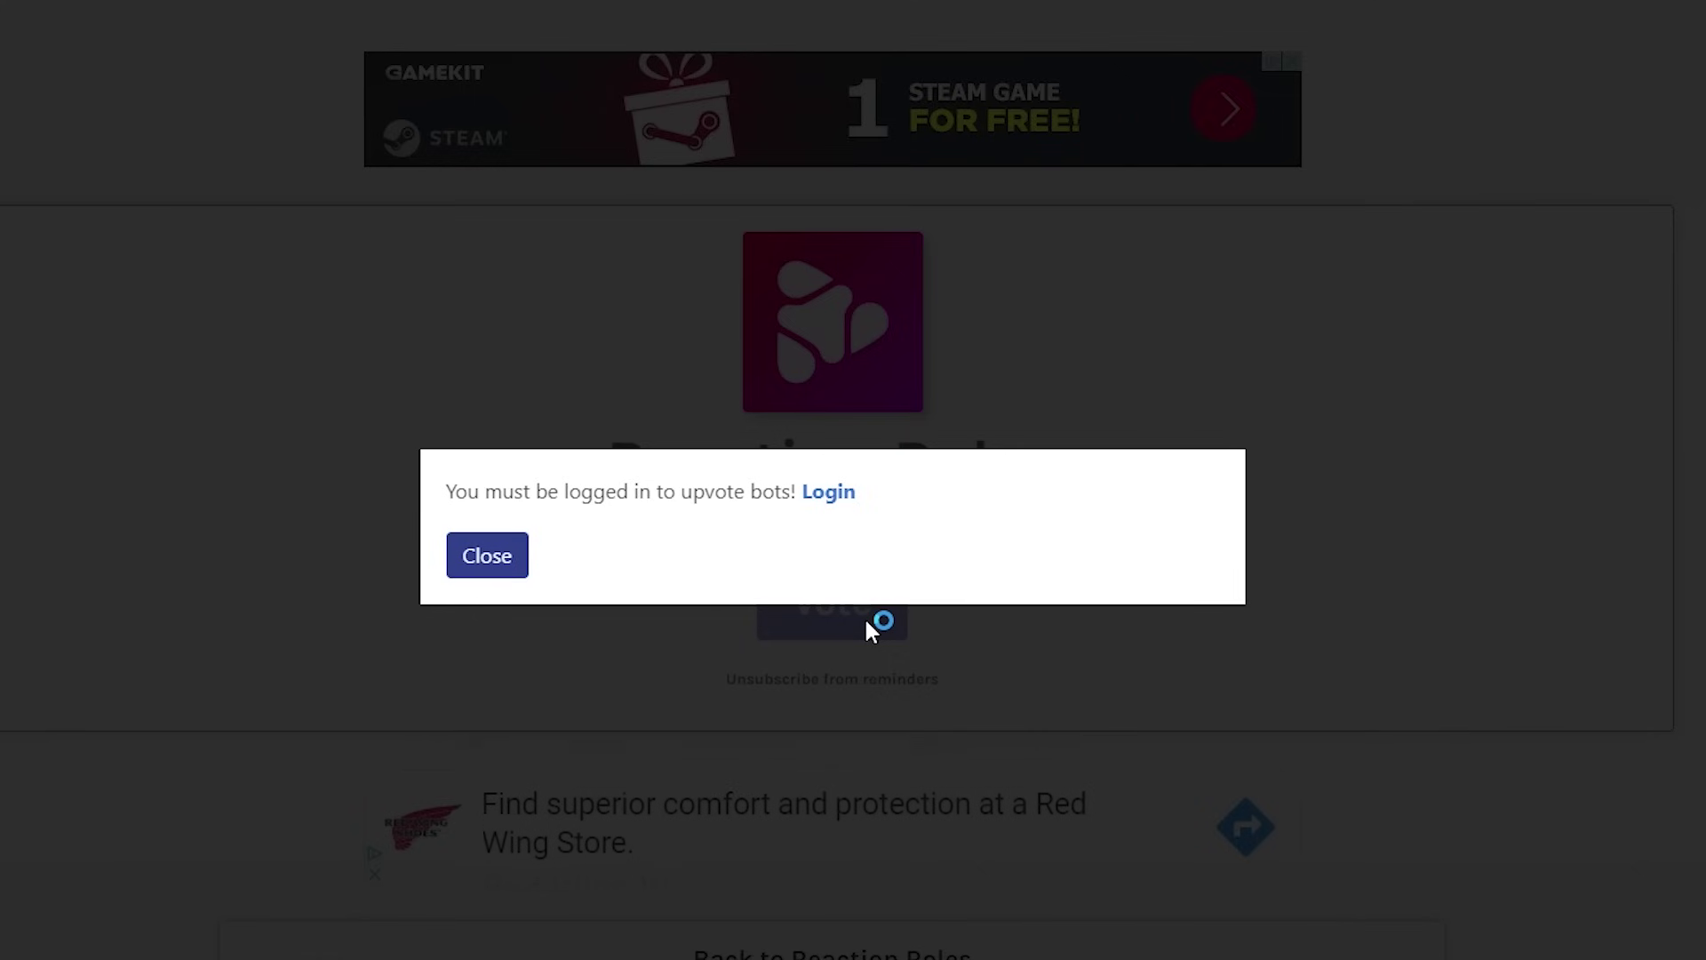
{"action": "left_click", "coordinate": [827, 496]}
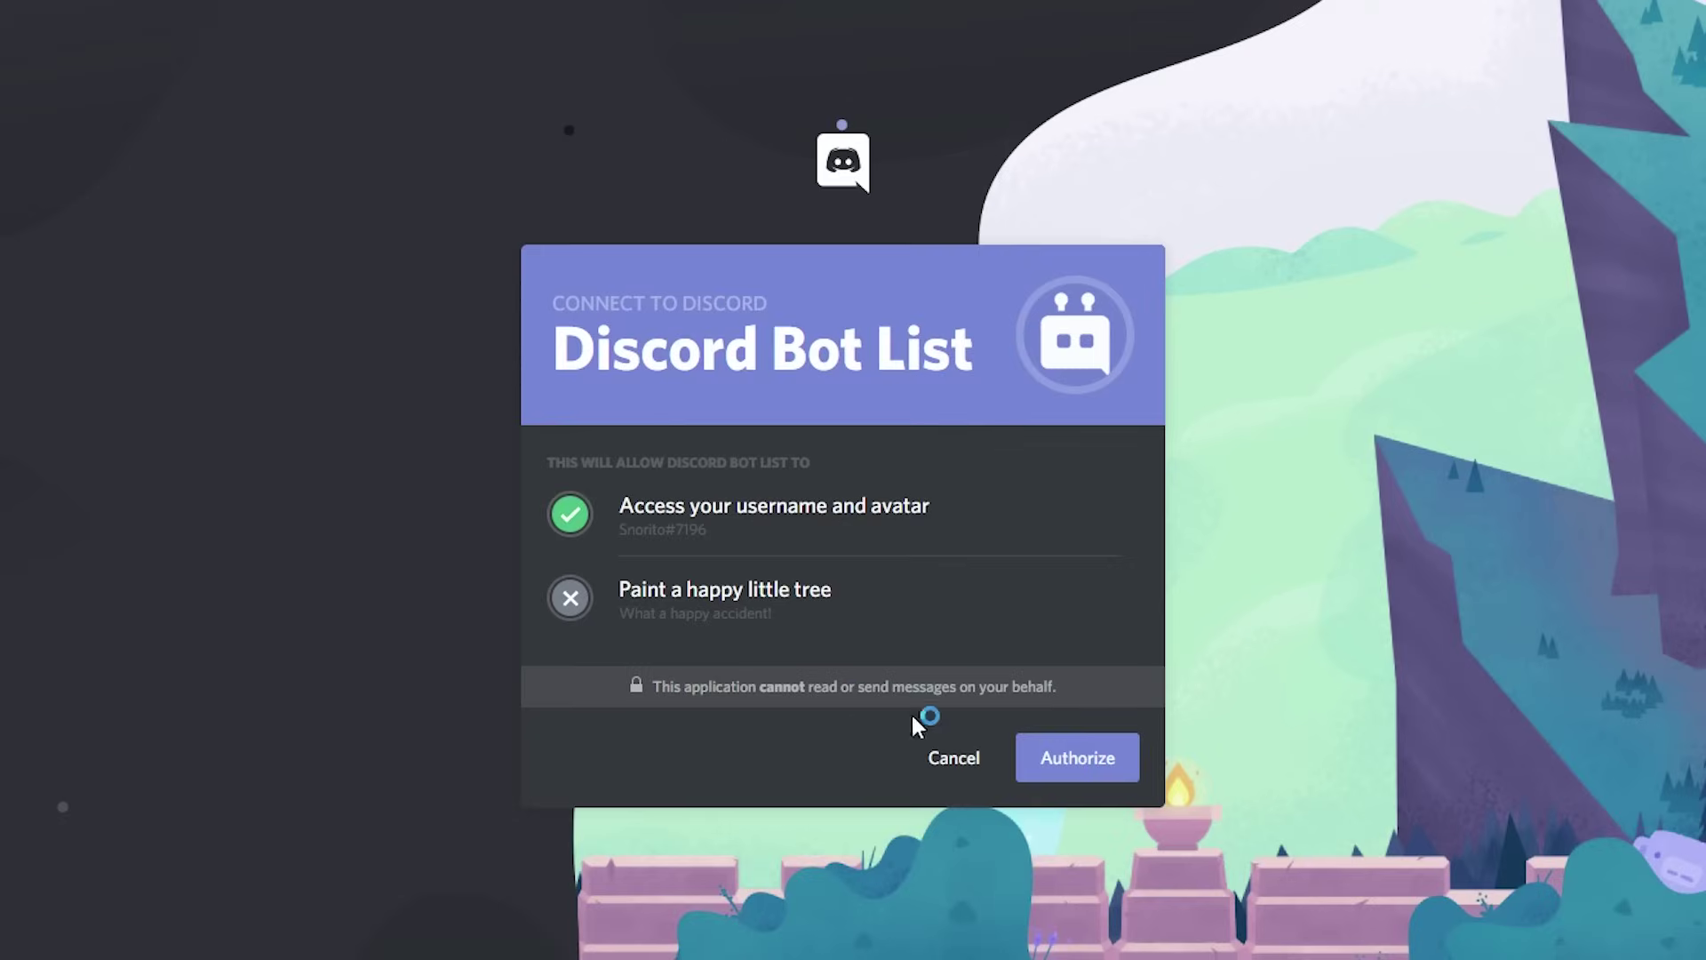
{"action": "left_click", "coordinate": [1080, 758]}
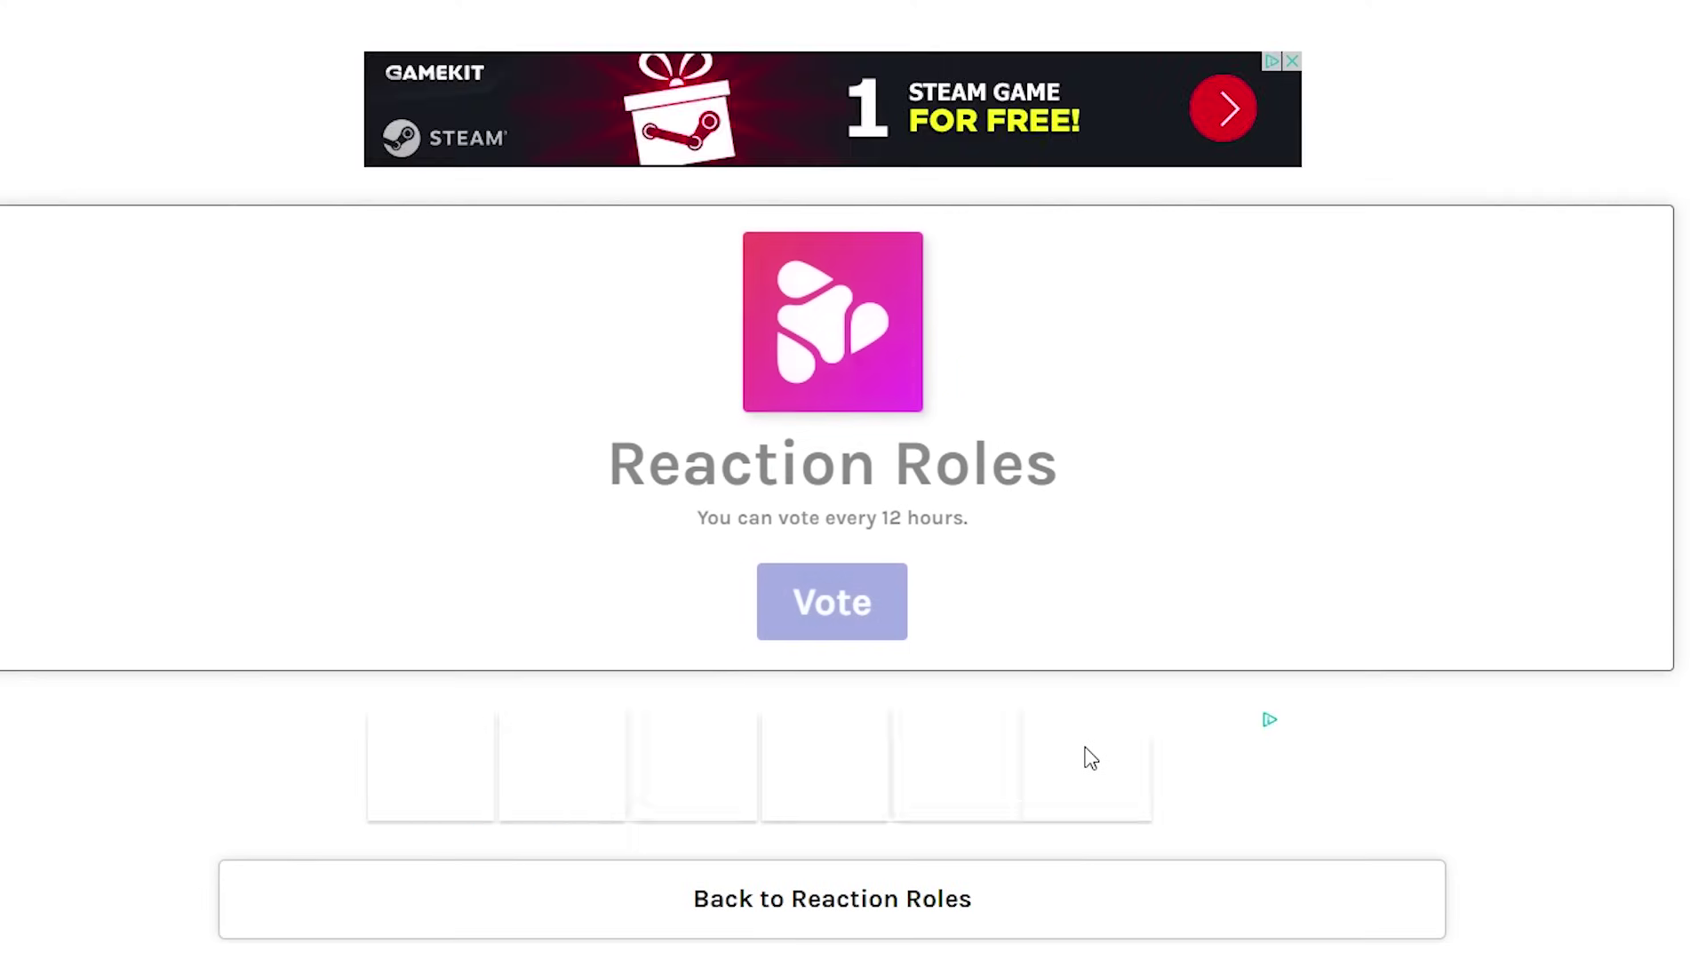
{"action": "type", "text": "rr!"}
{"action": "type", "text": "reactionrole"}
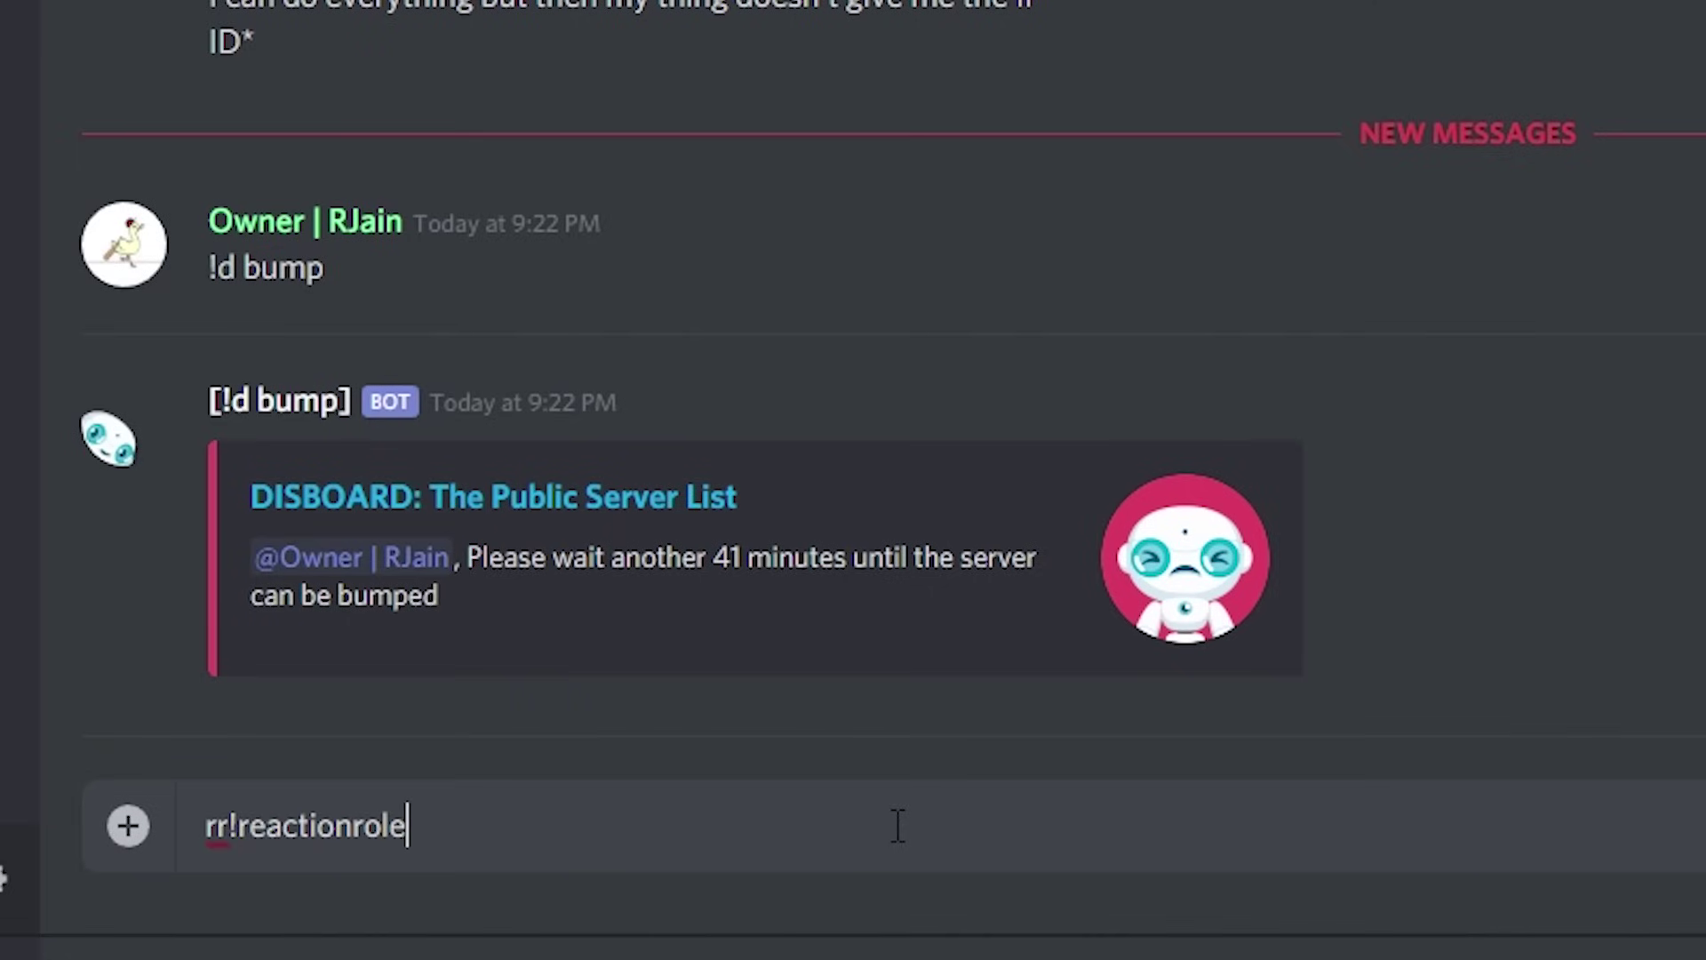
- Start rr!reactionrole, giving #🔶-colors as the channel and pasting the target message ID
{"action": "key", "text": "Return"}
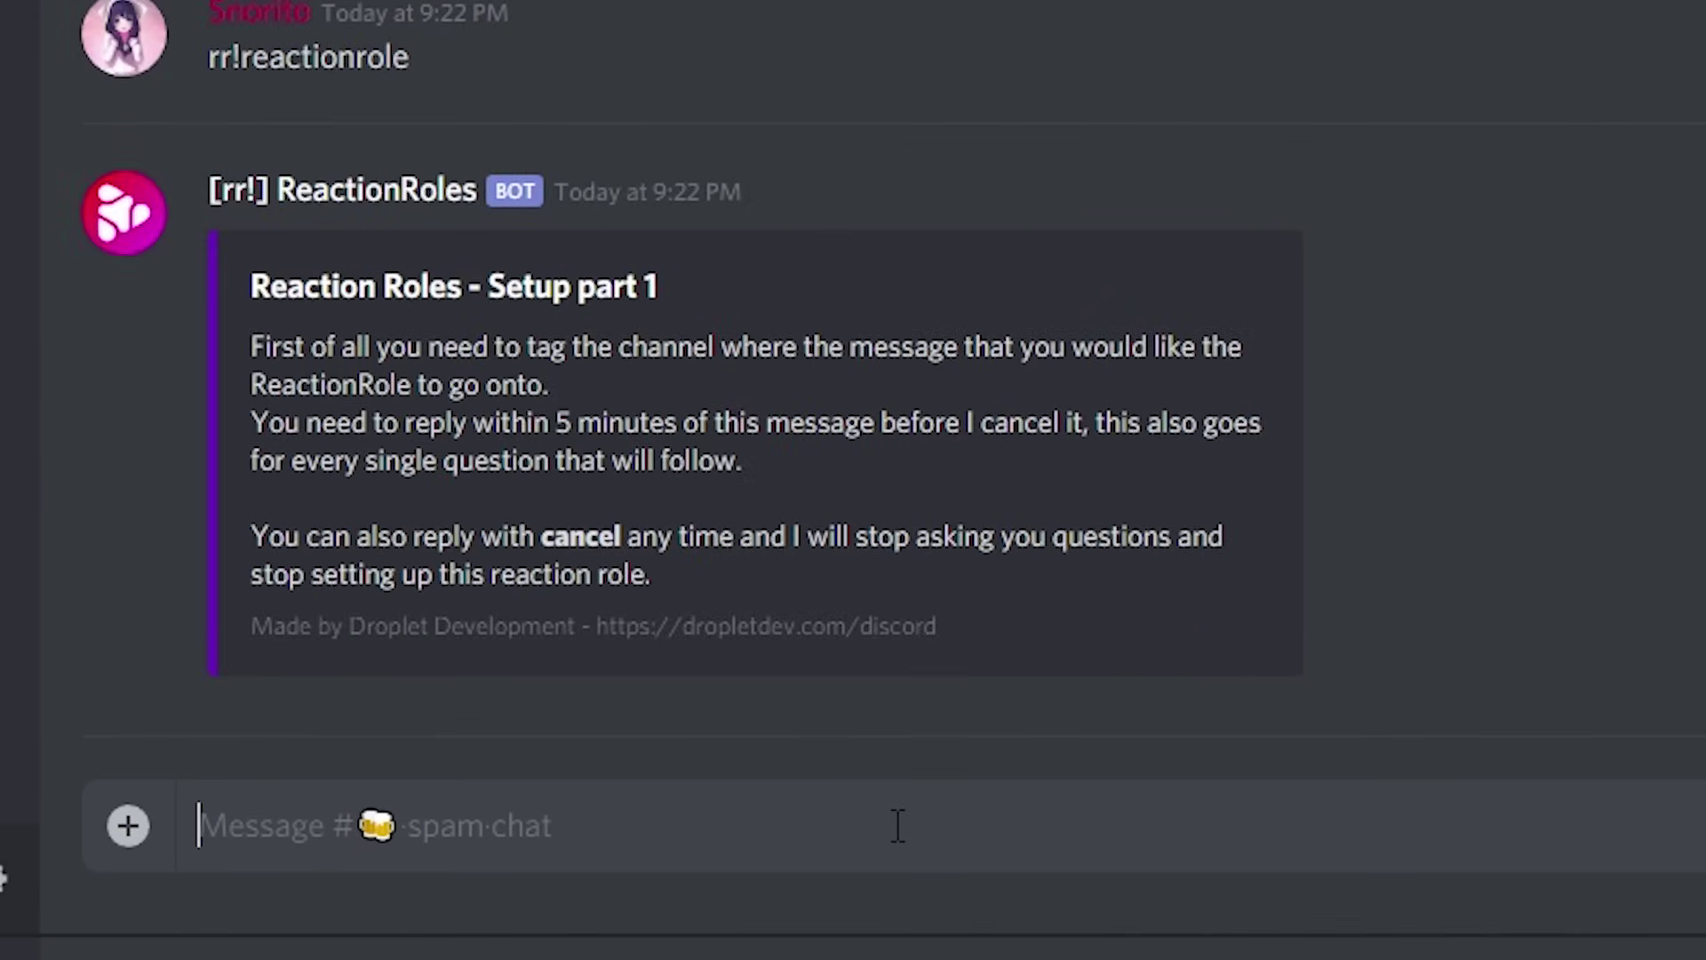
{"action": "type", "text": "#🔶-colors"}
{"action": "key", "text": "Return"}
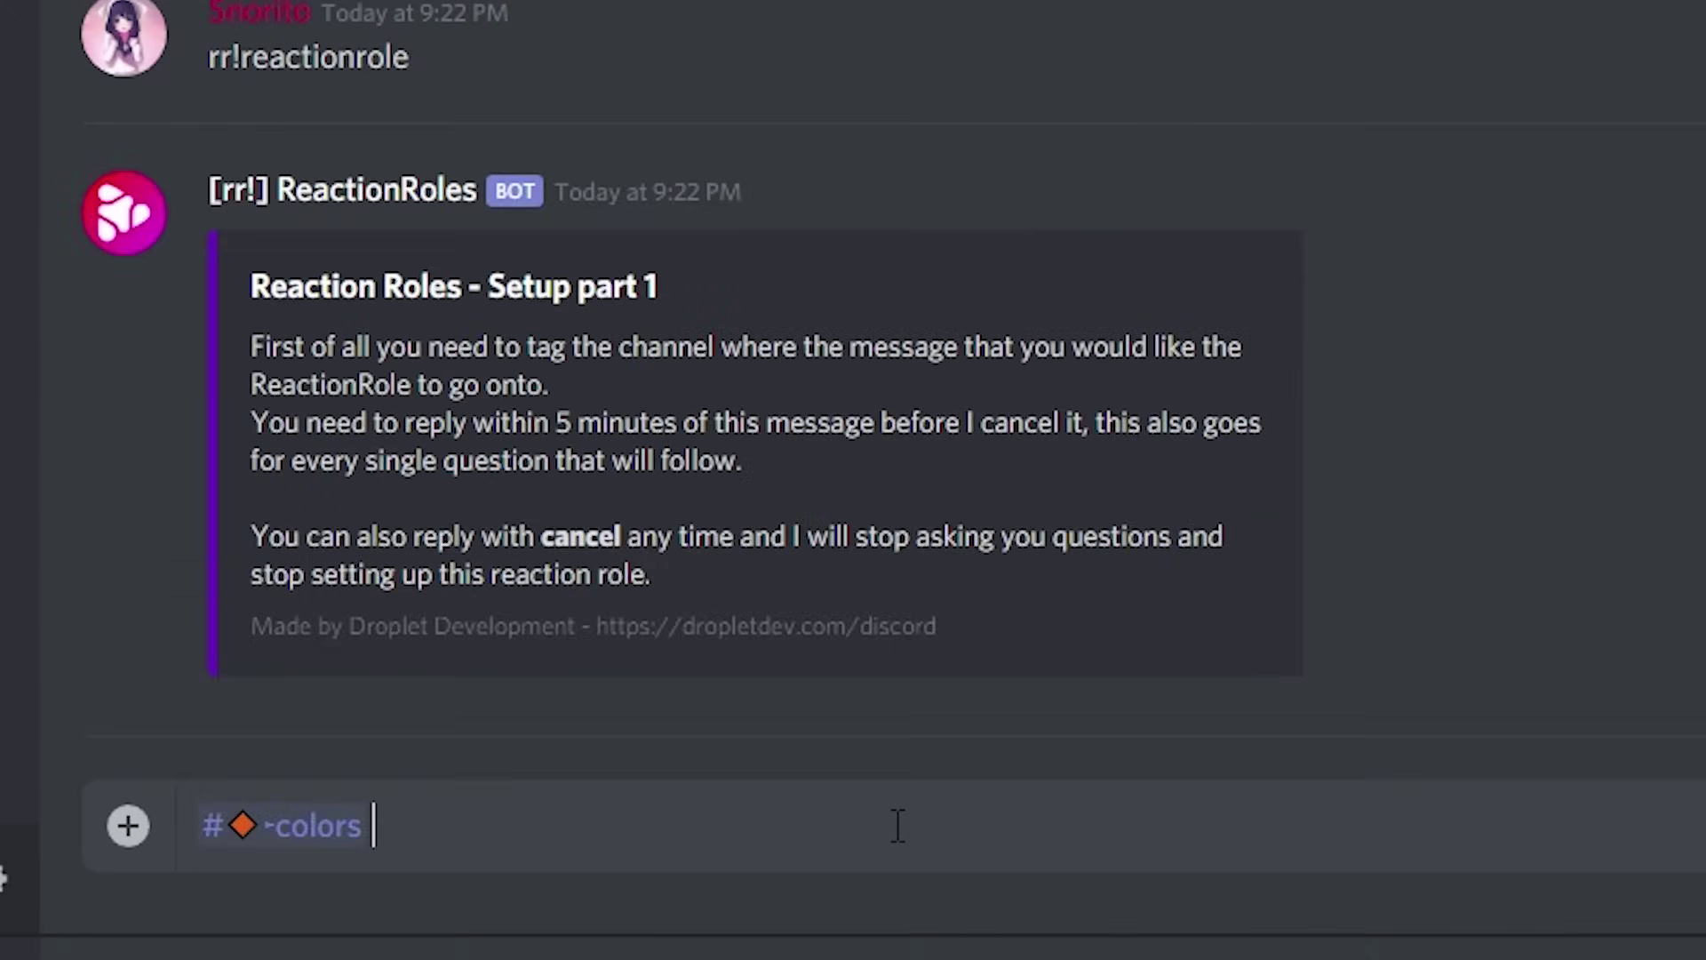
{"action": "key", "text": "Return"}
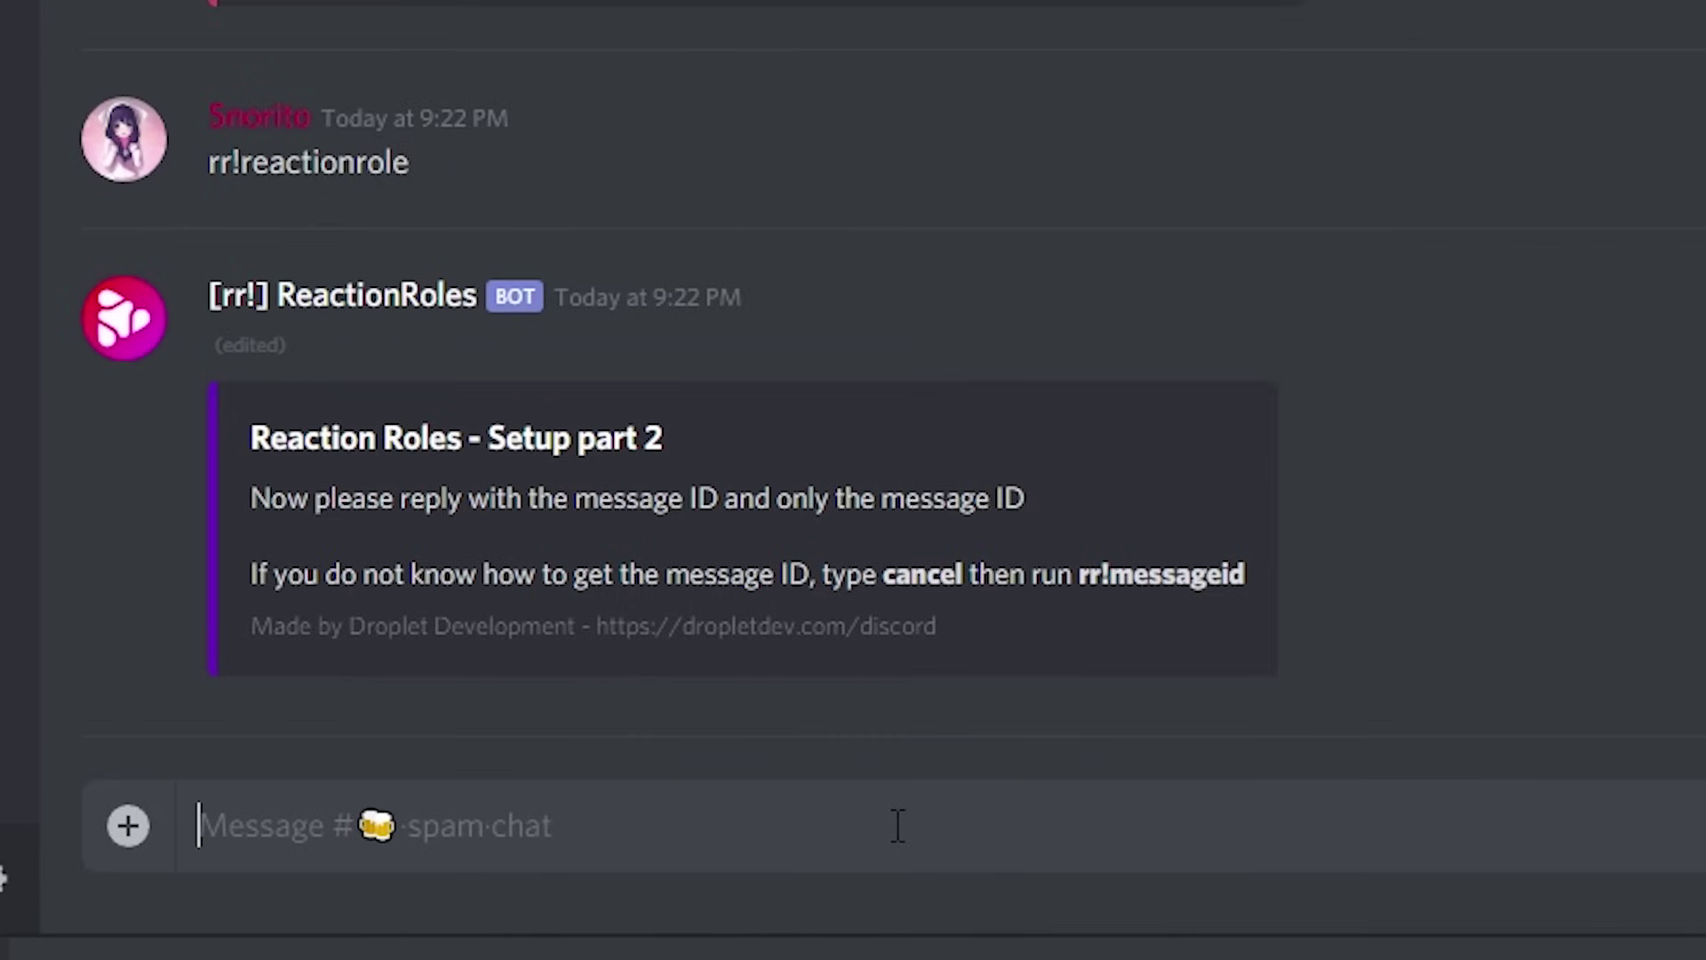
{"action": "key", "text": "ctrl+v"}
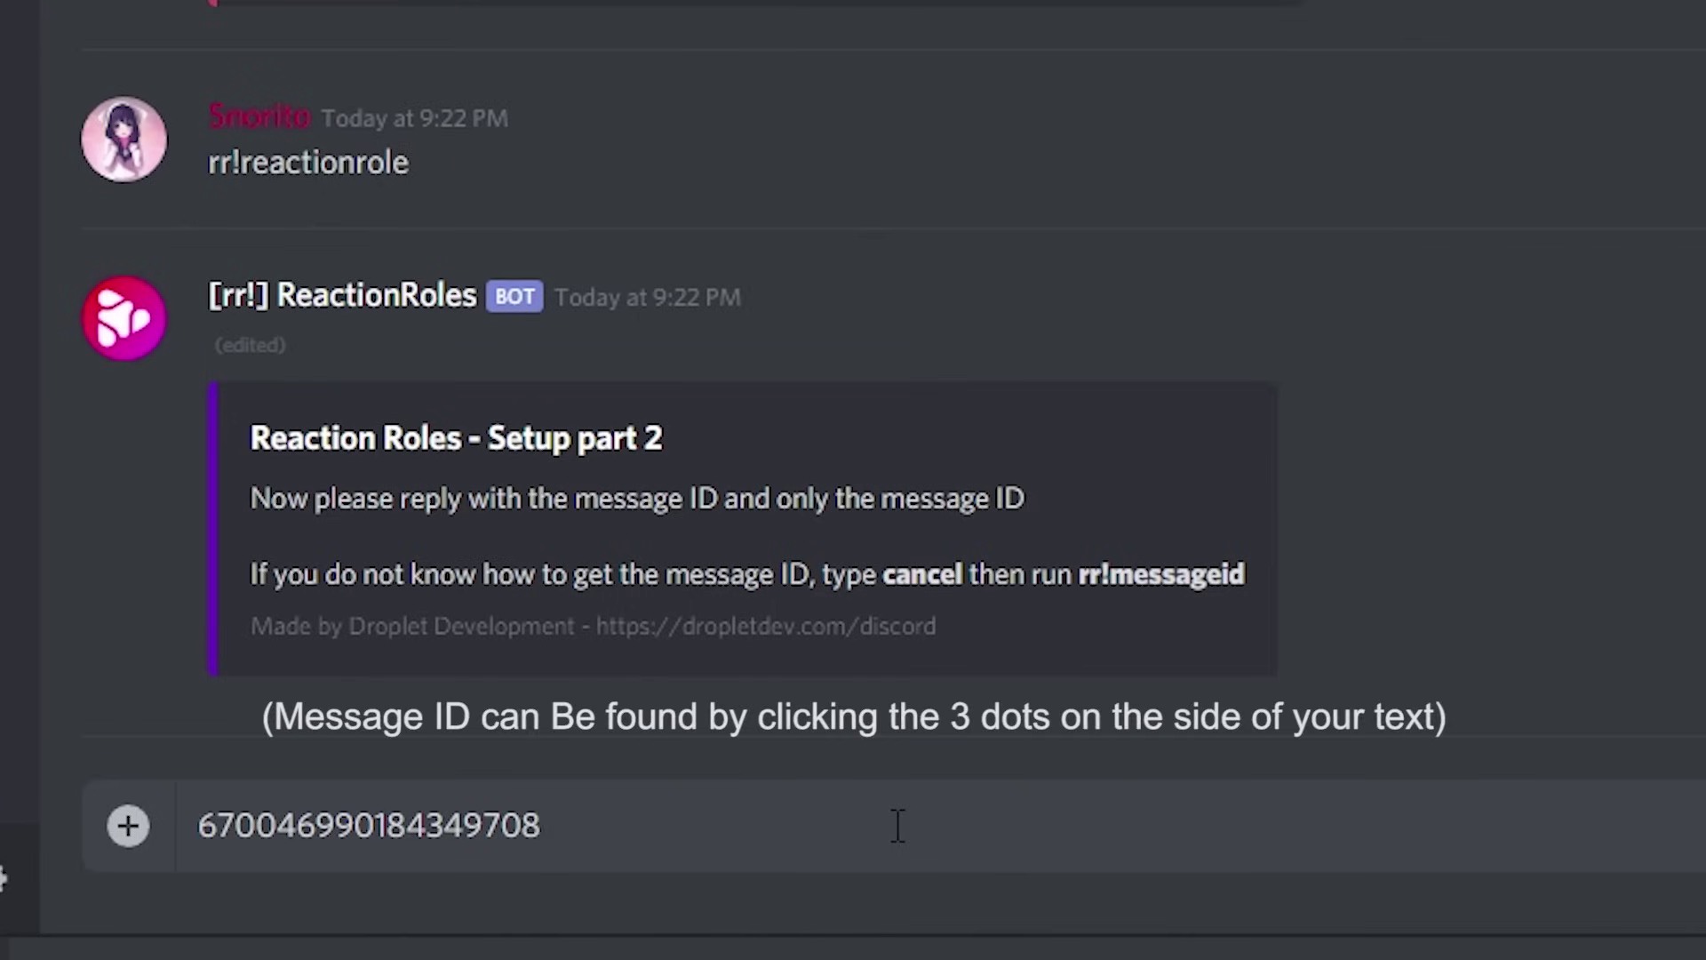
{"action": "key", "text": "Return"}
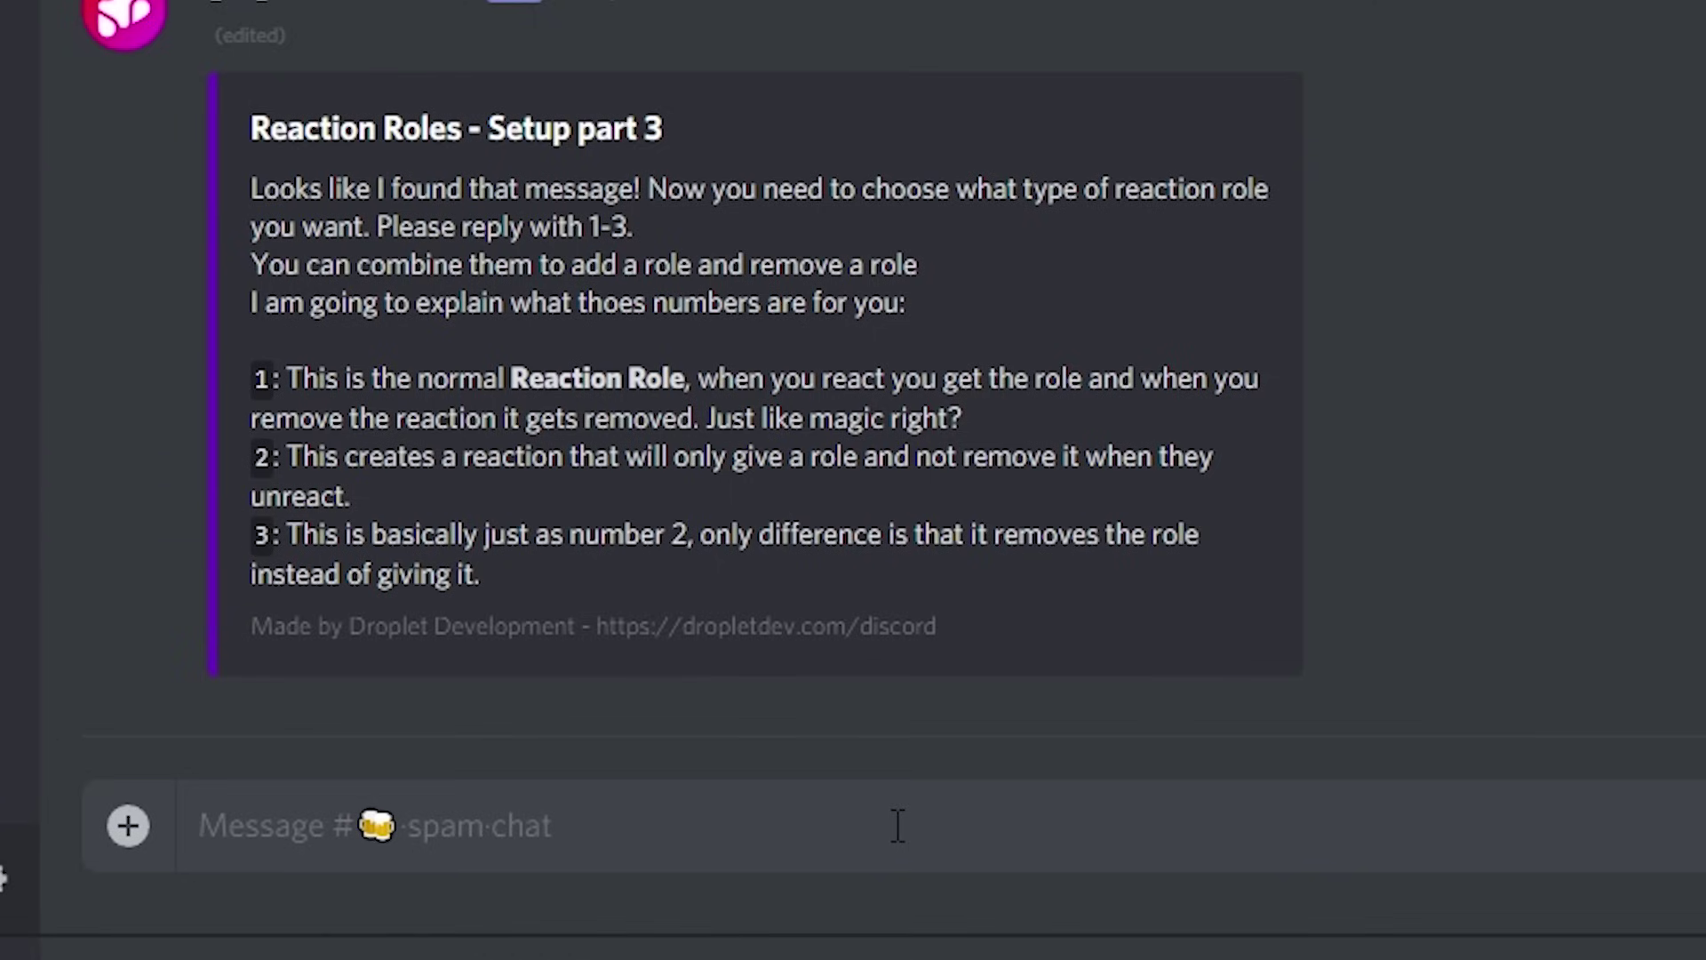
- Choose reaction type 1 and react to the setup message with the purple emoji
{"action": "type", "text": "1"}
{"action": "key", "text": "Return"}
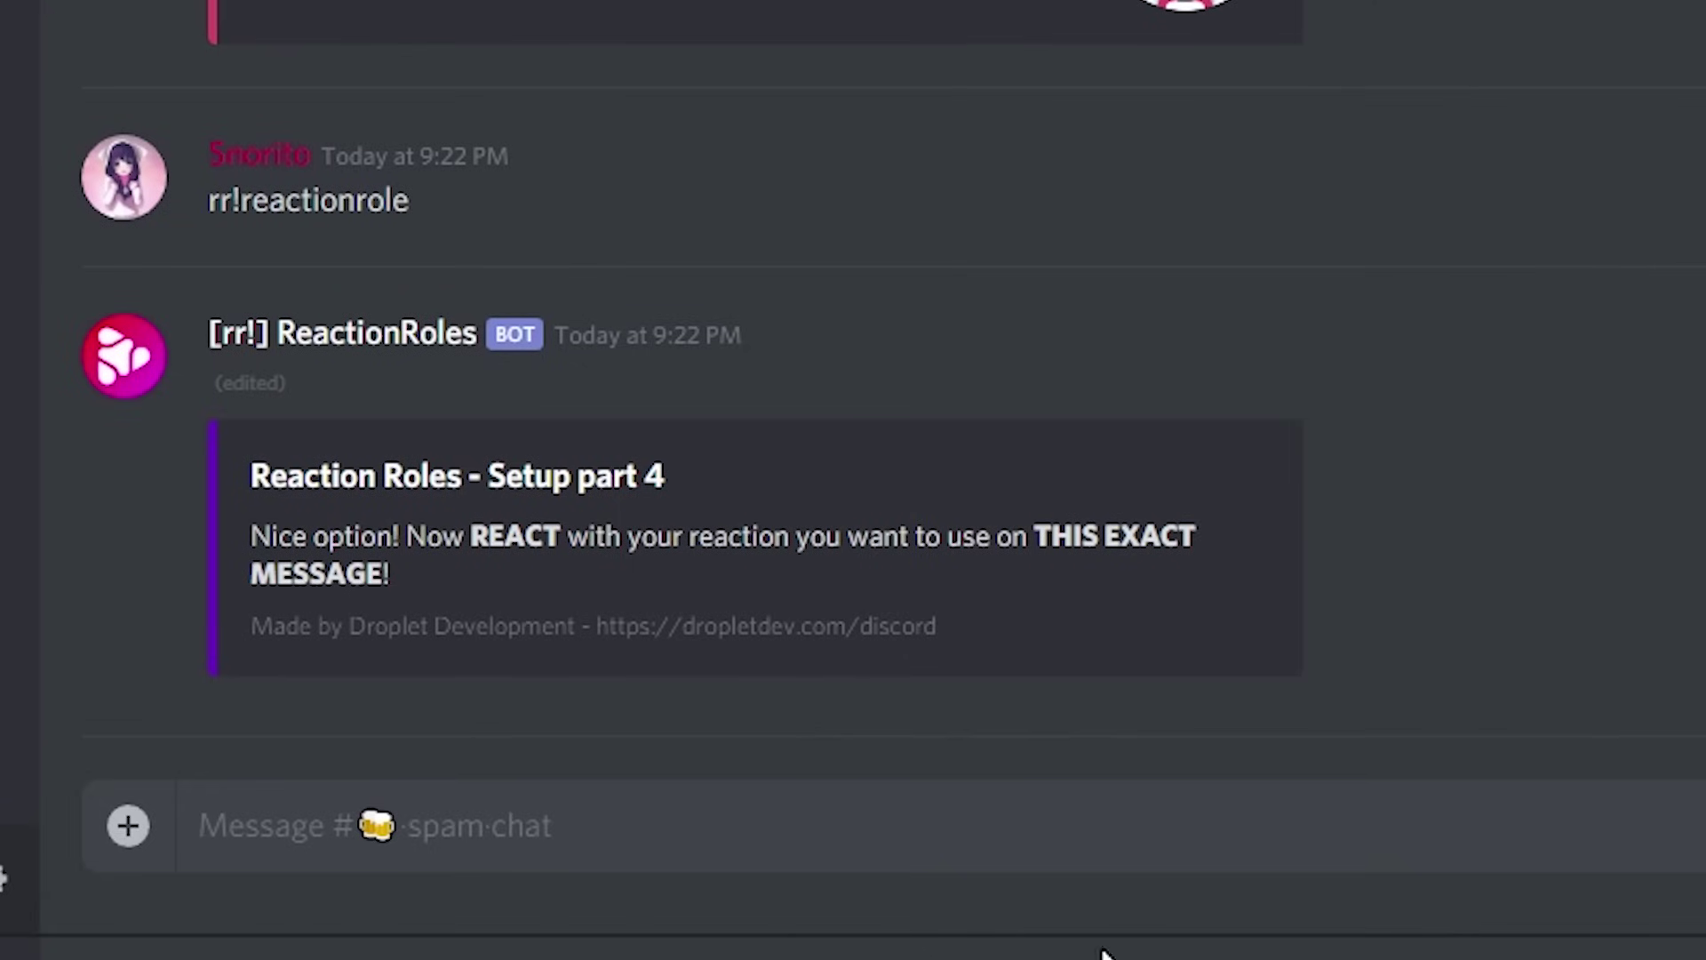
{"action": "left_click", "coordinate": [1675, 339]}
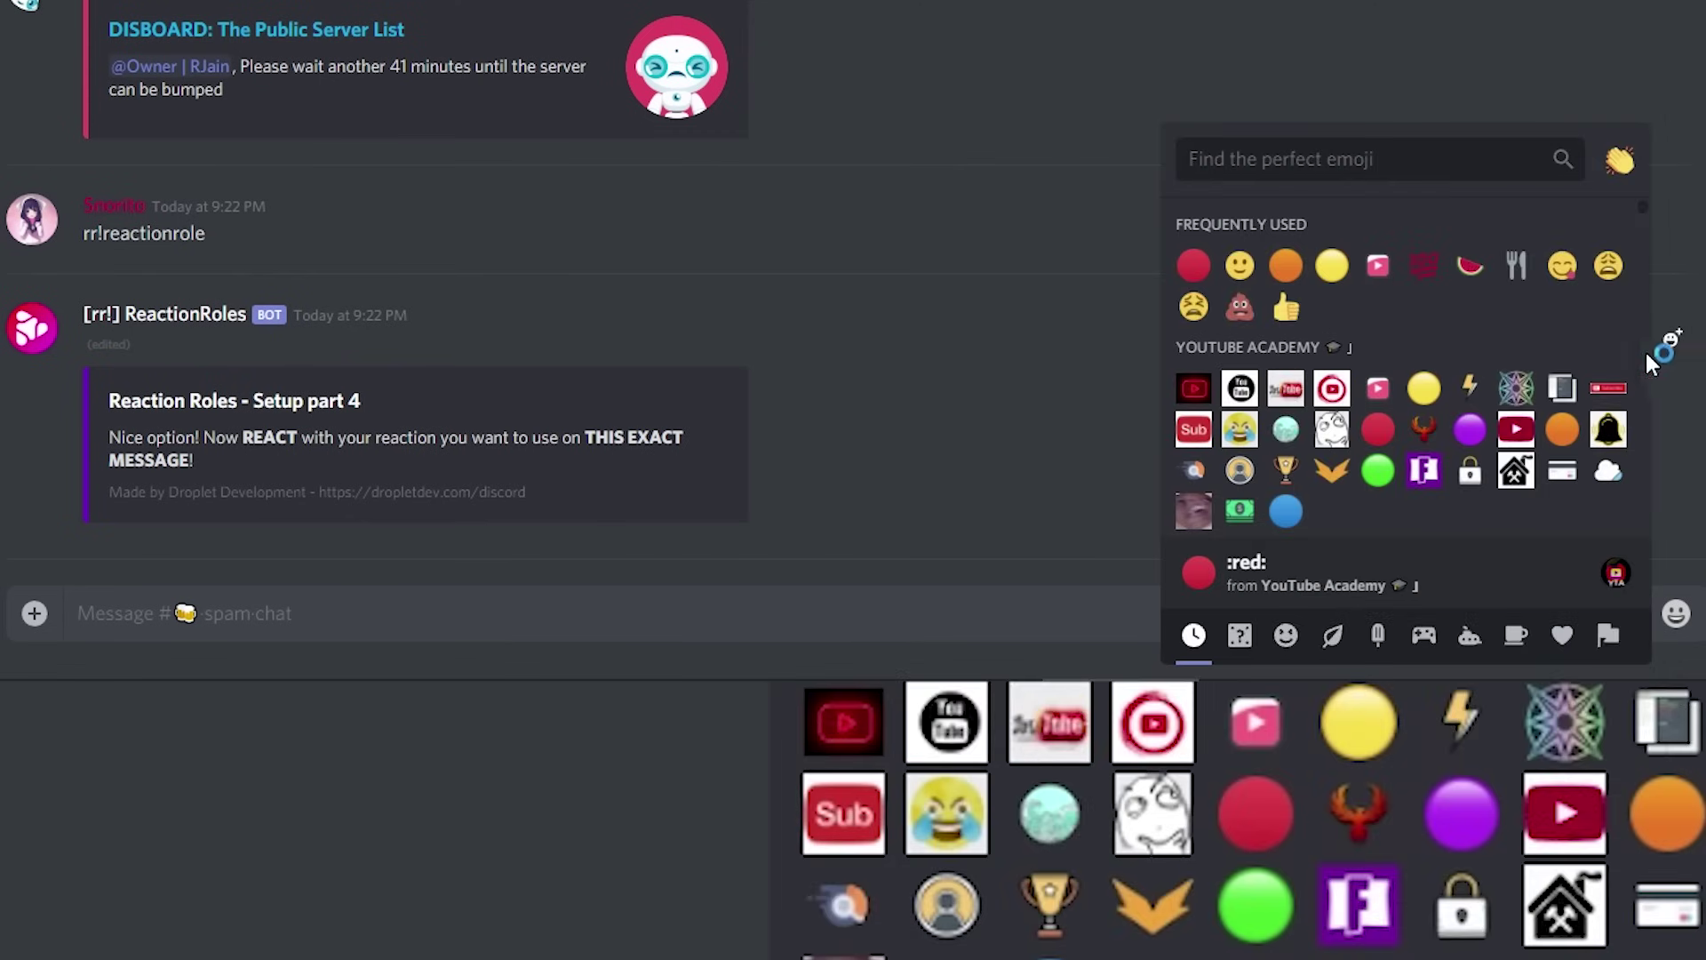
{"action": "left_click", "coordinate": [1471, 432]}
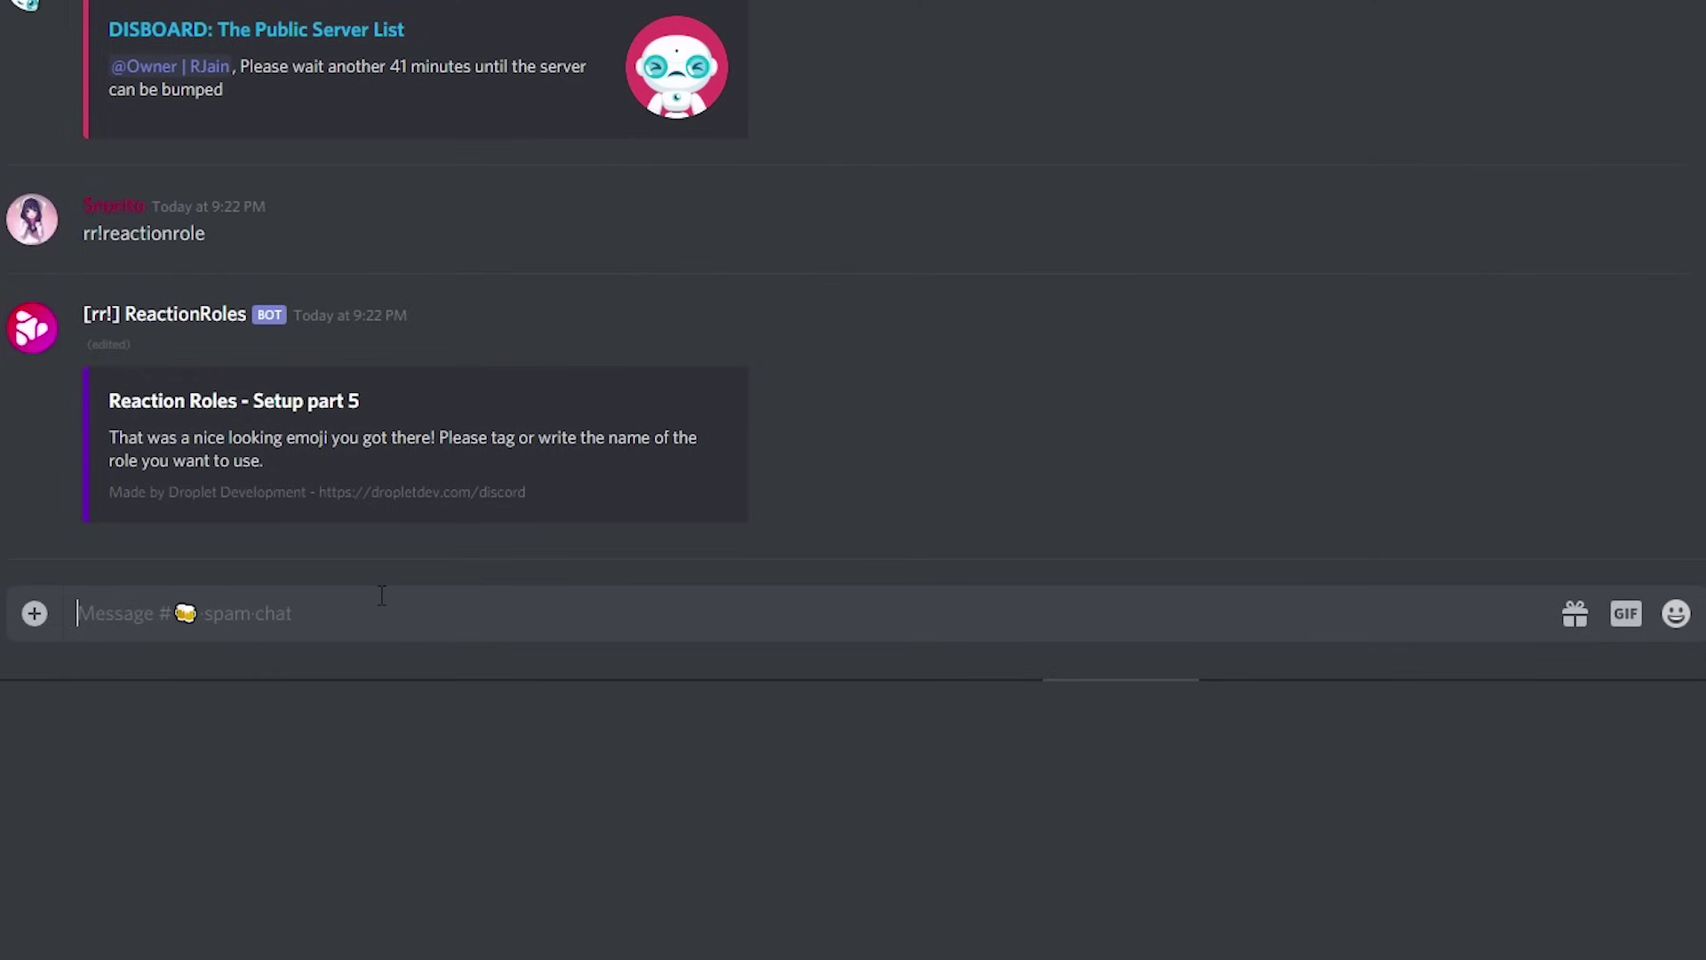
- Enter Purple as the role to grant
{"action": "type", "text": "Pi"}
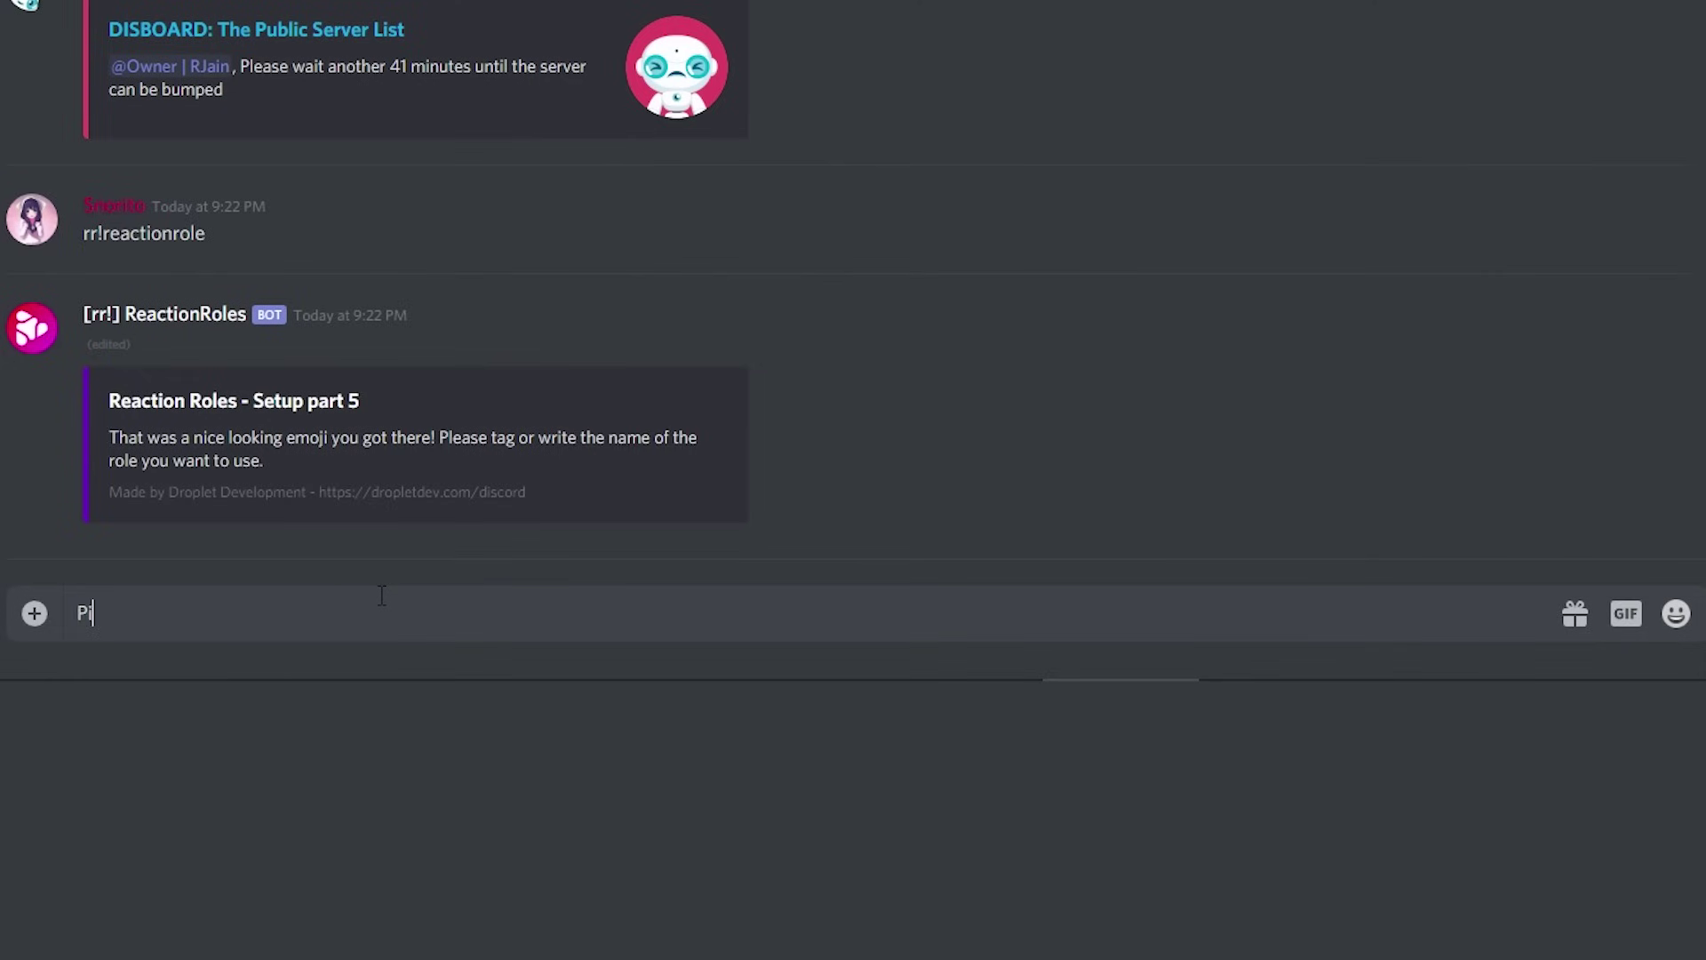
{"action": "key", "text": "BackSpace"}
{"action": "type", "text": "Purple"}
{"action": "key", "text": "Return"}
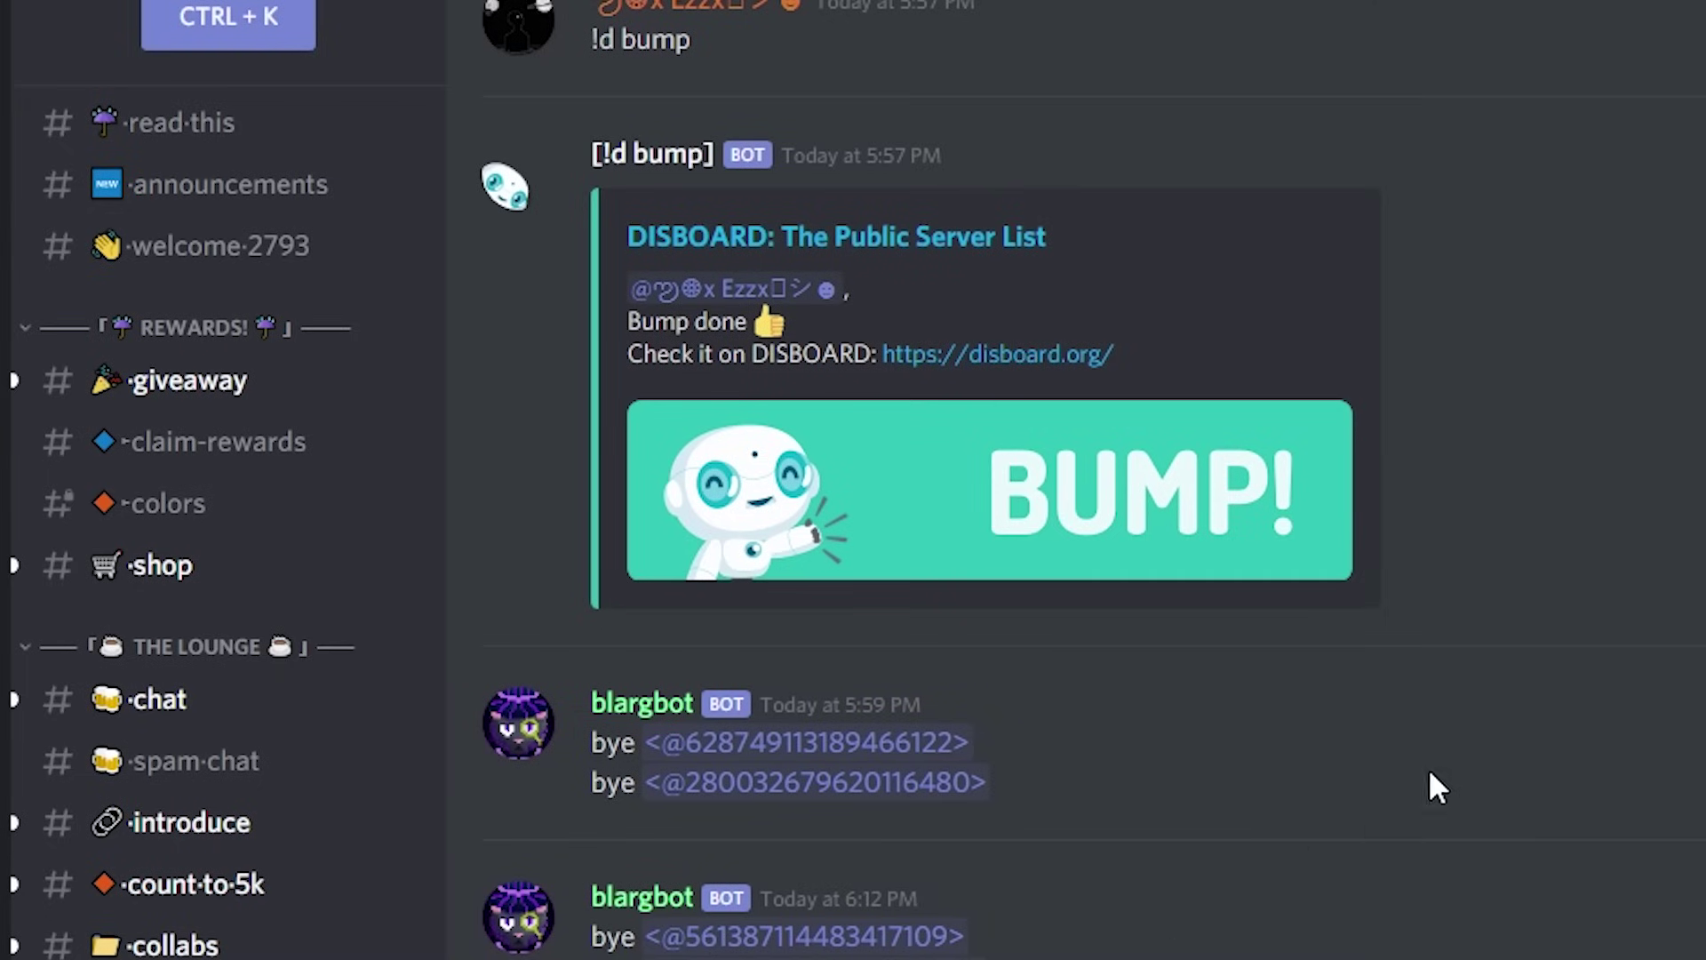
- React with the purple emoji in #colors, then check the Reaction Roles DM for the Purple Role Added message
{"action": "left_click", "coordinate": [243, 514]}
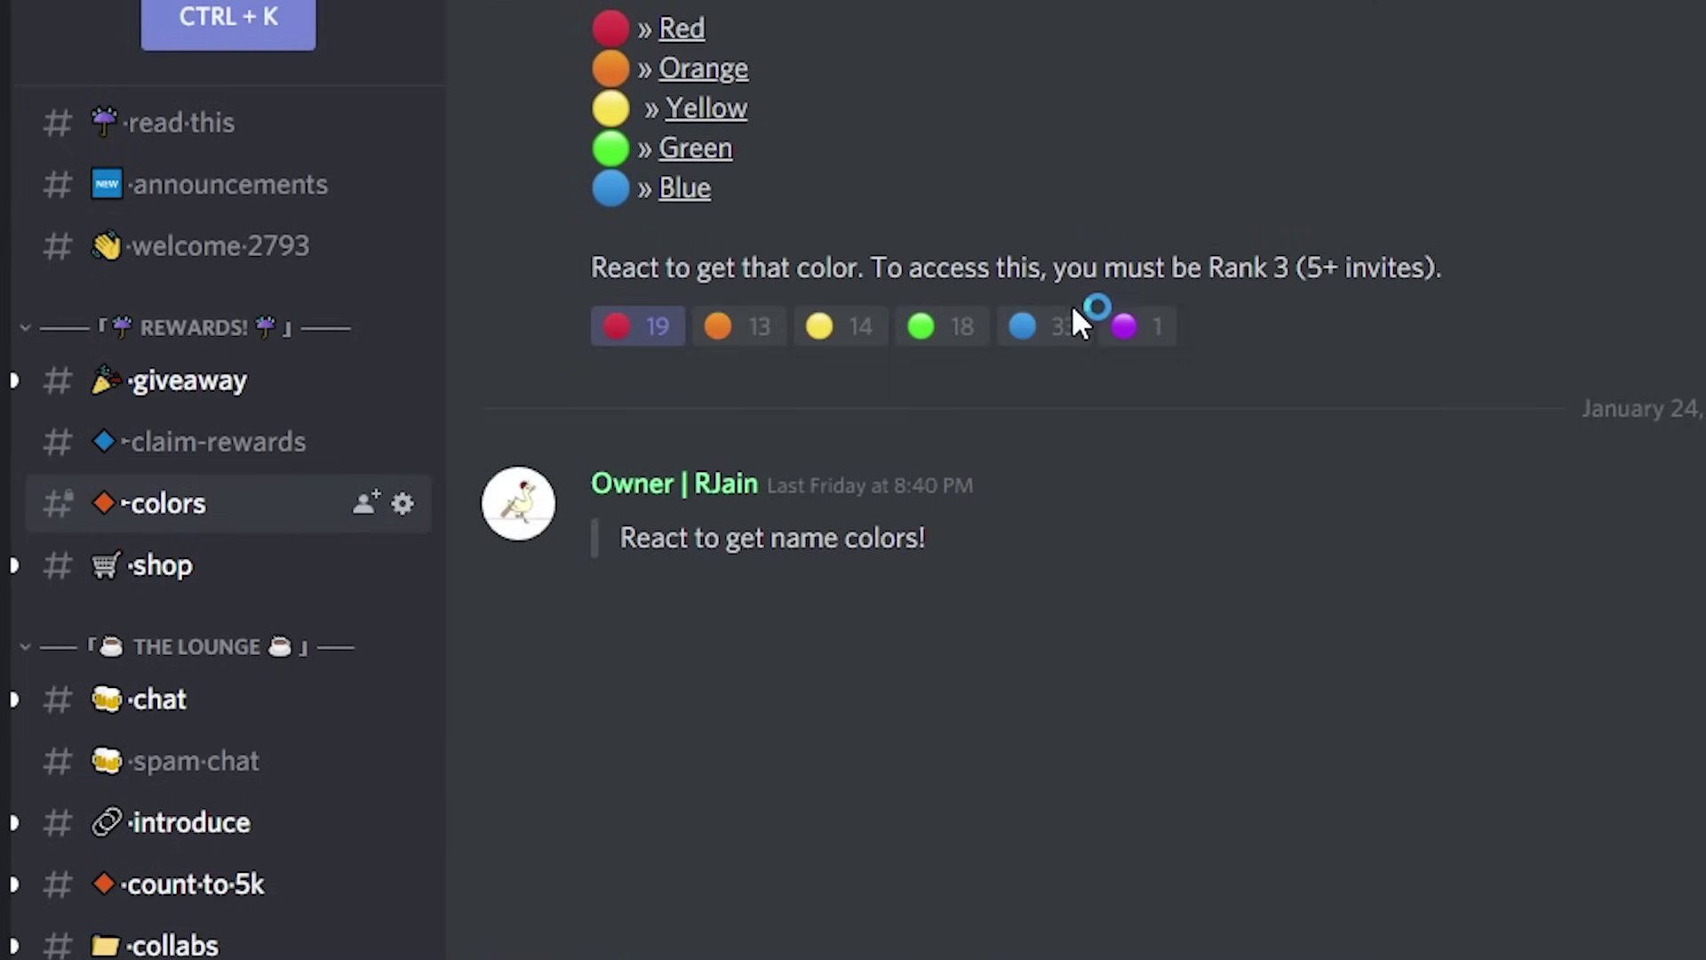
{"action": "left_click", "coordinate": [1155, 331]}
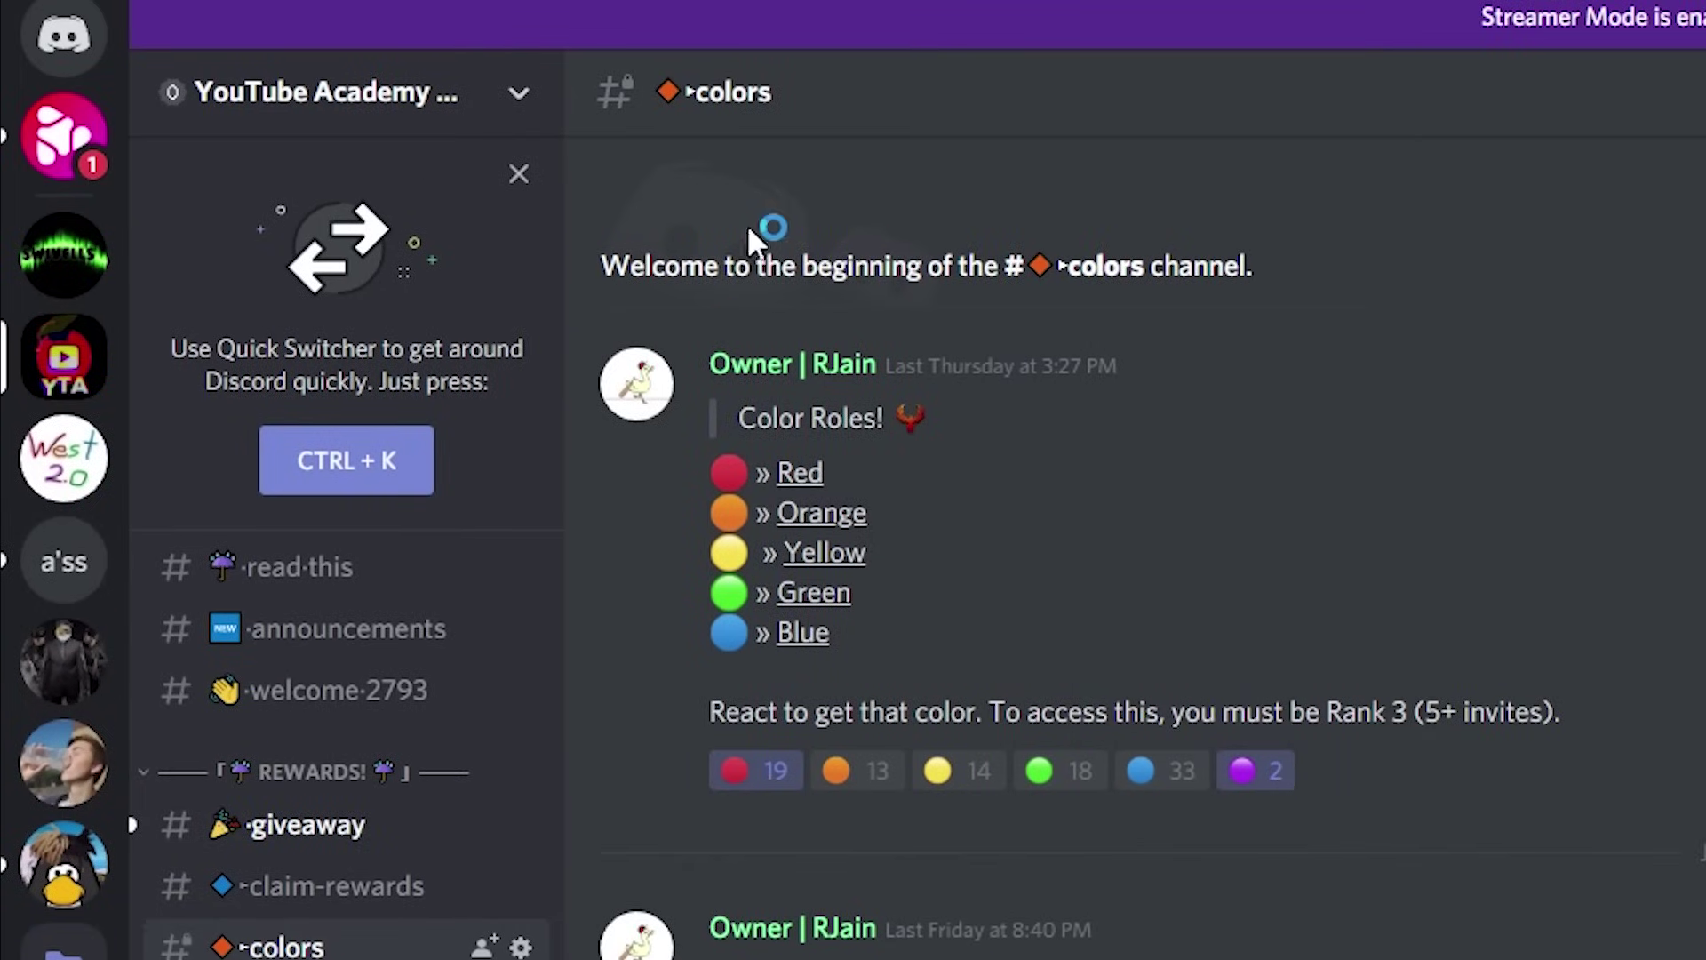
{"action": "left_click", "coordinate": [25, 34]}
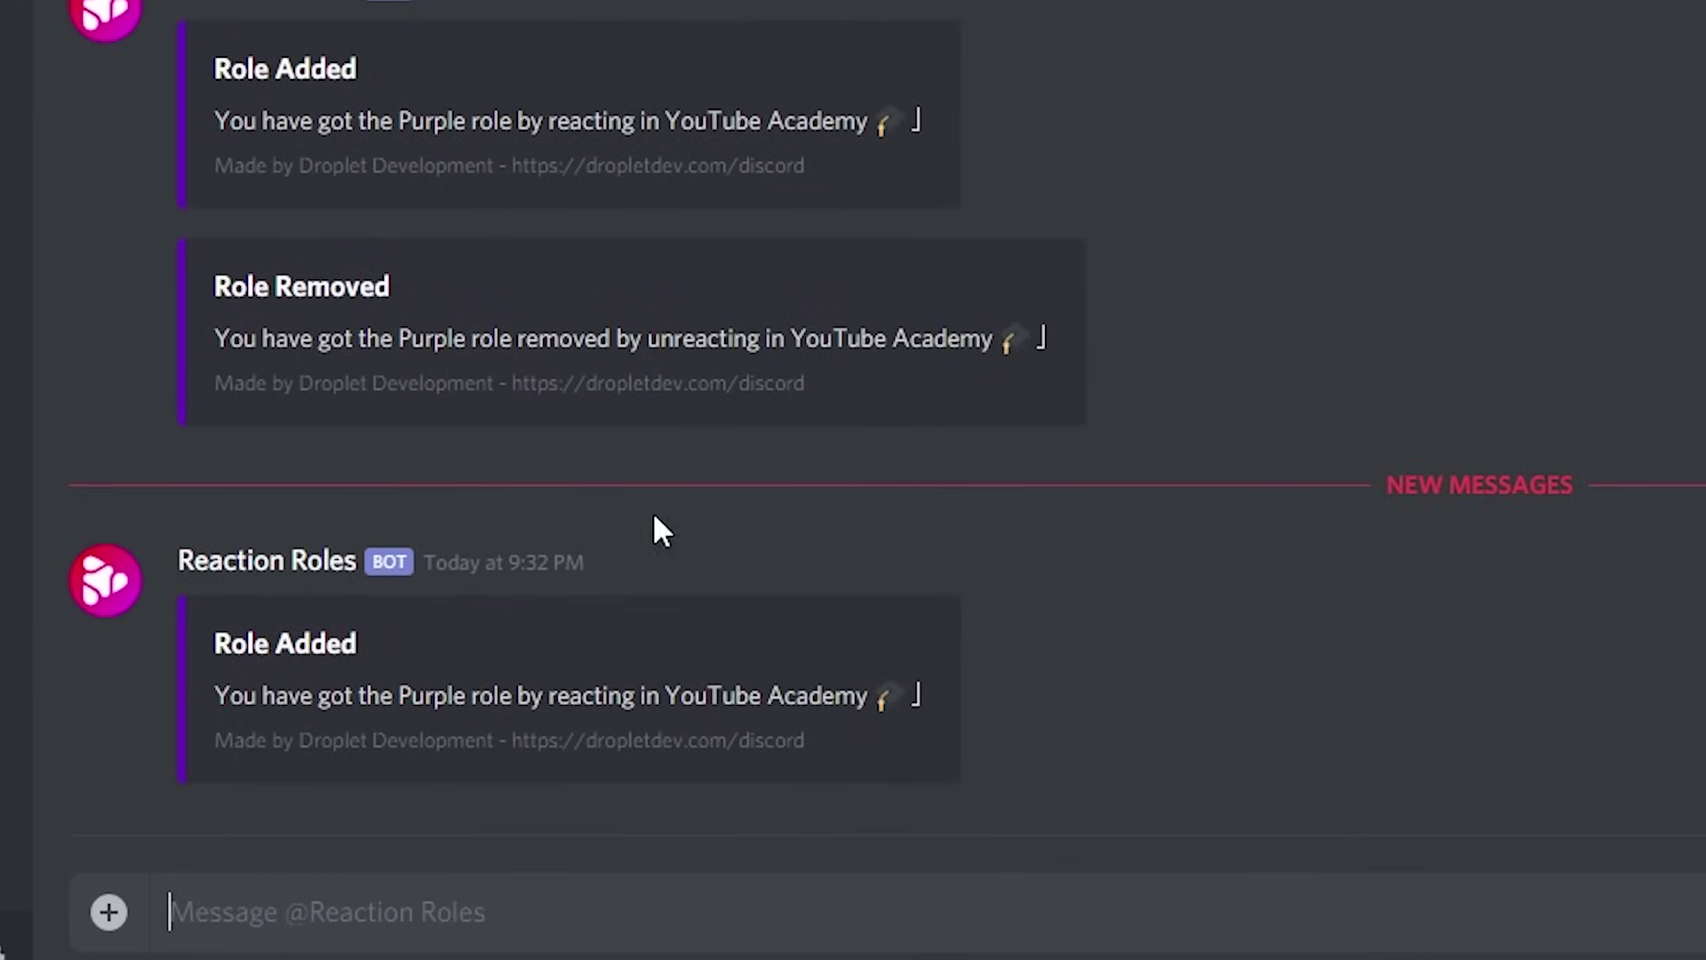
{"action": "left_click_drag", "start_coordinate": [273, 612], "coordinate": [881, 789]}
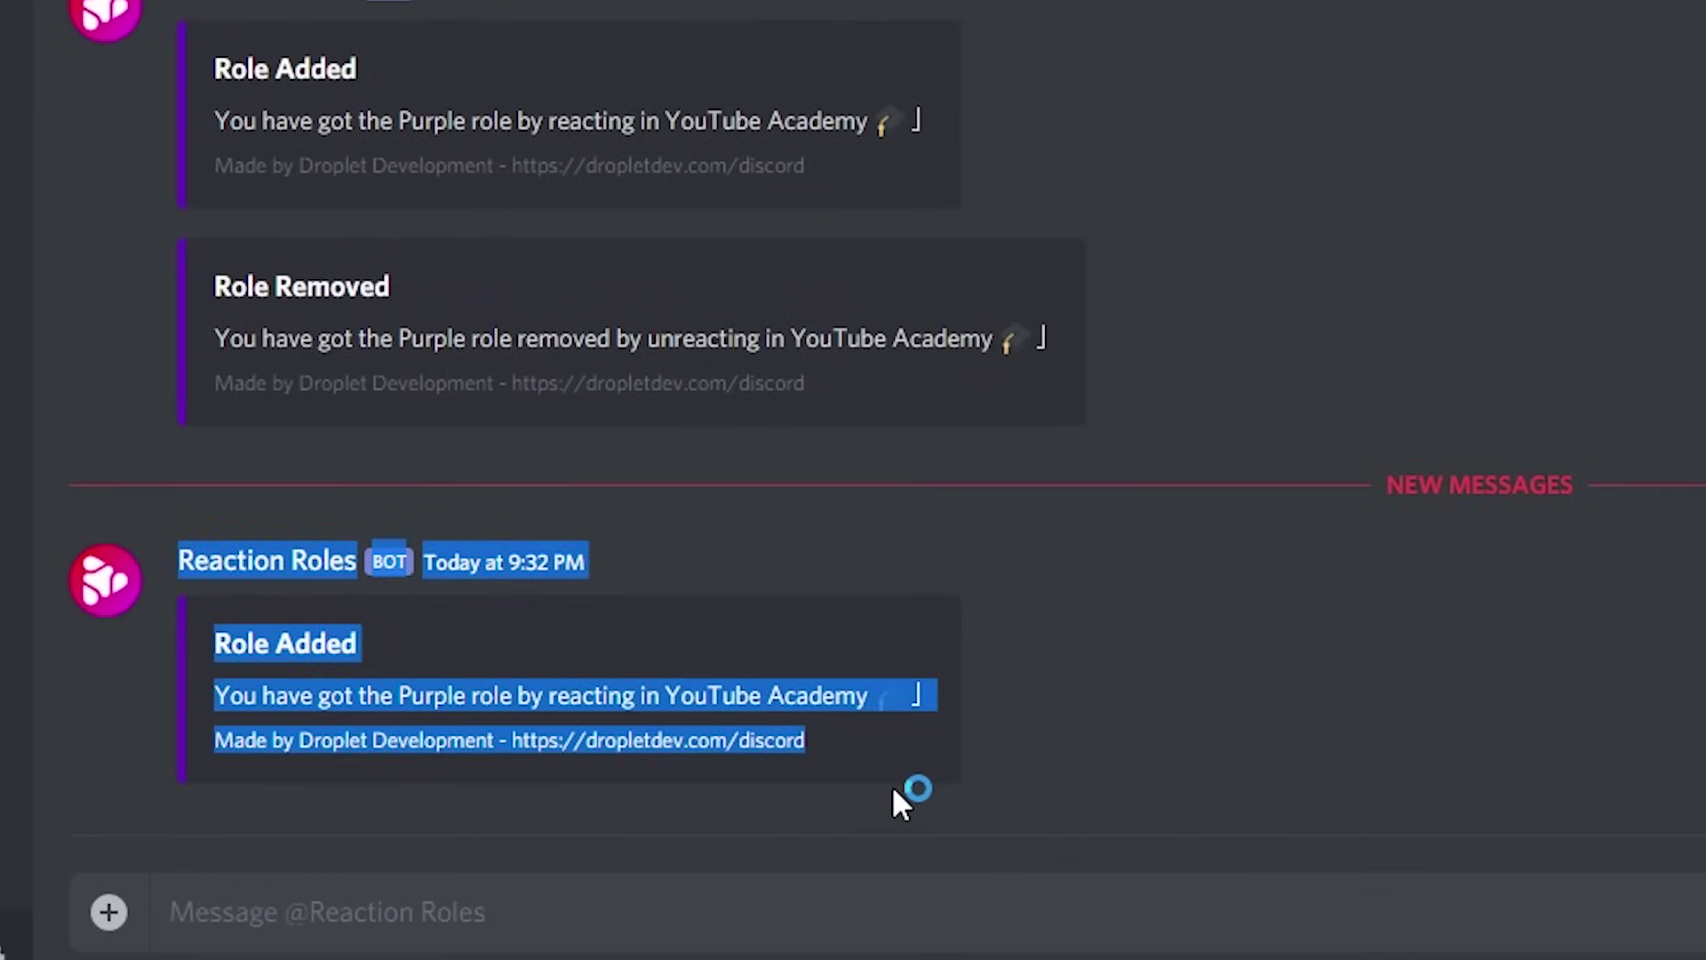
{"action": "left_click", "coordinate": [893, 800]}
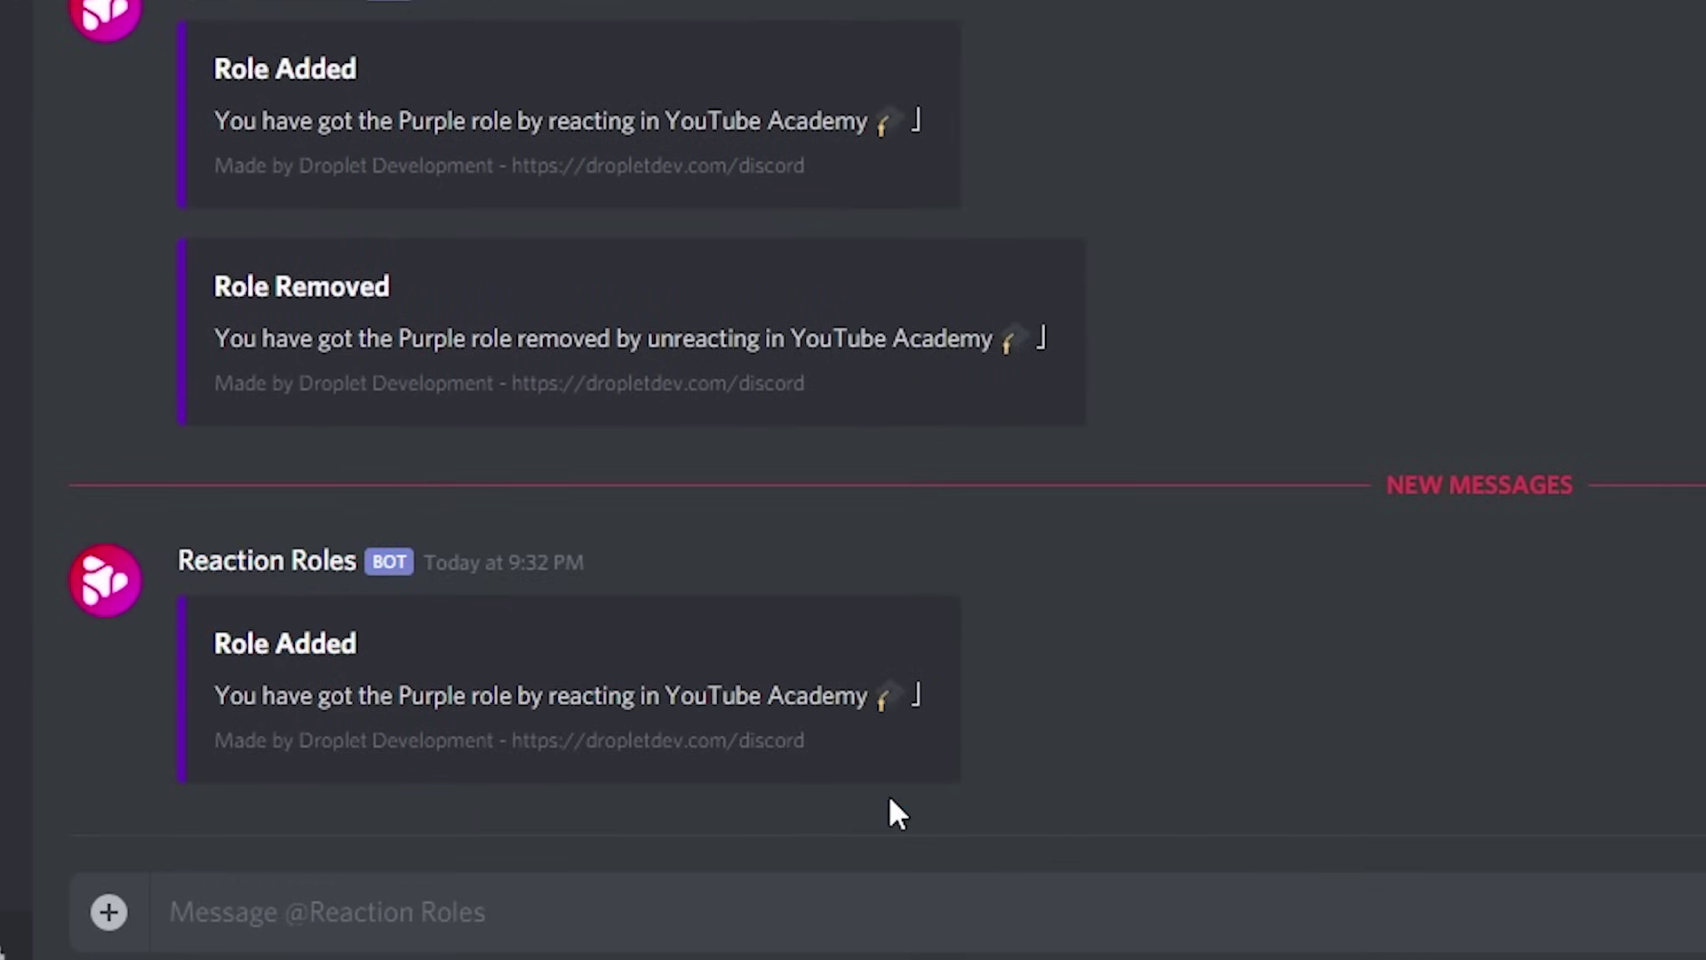